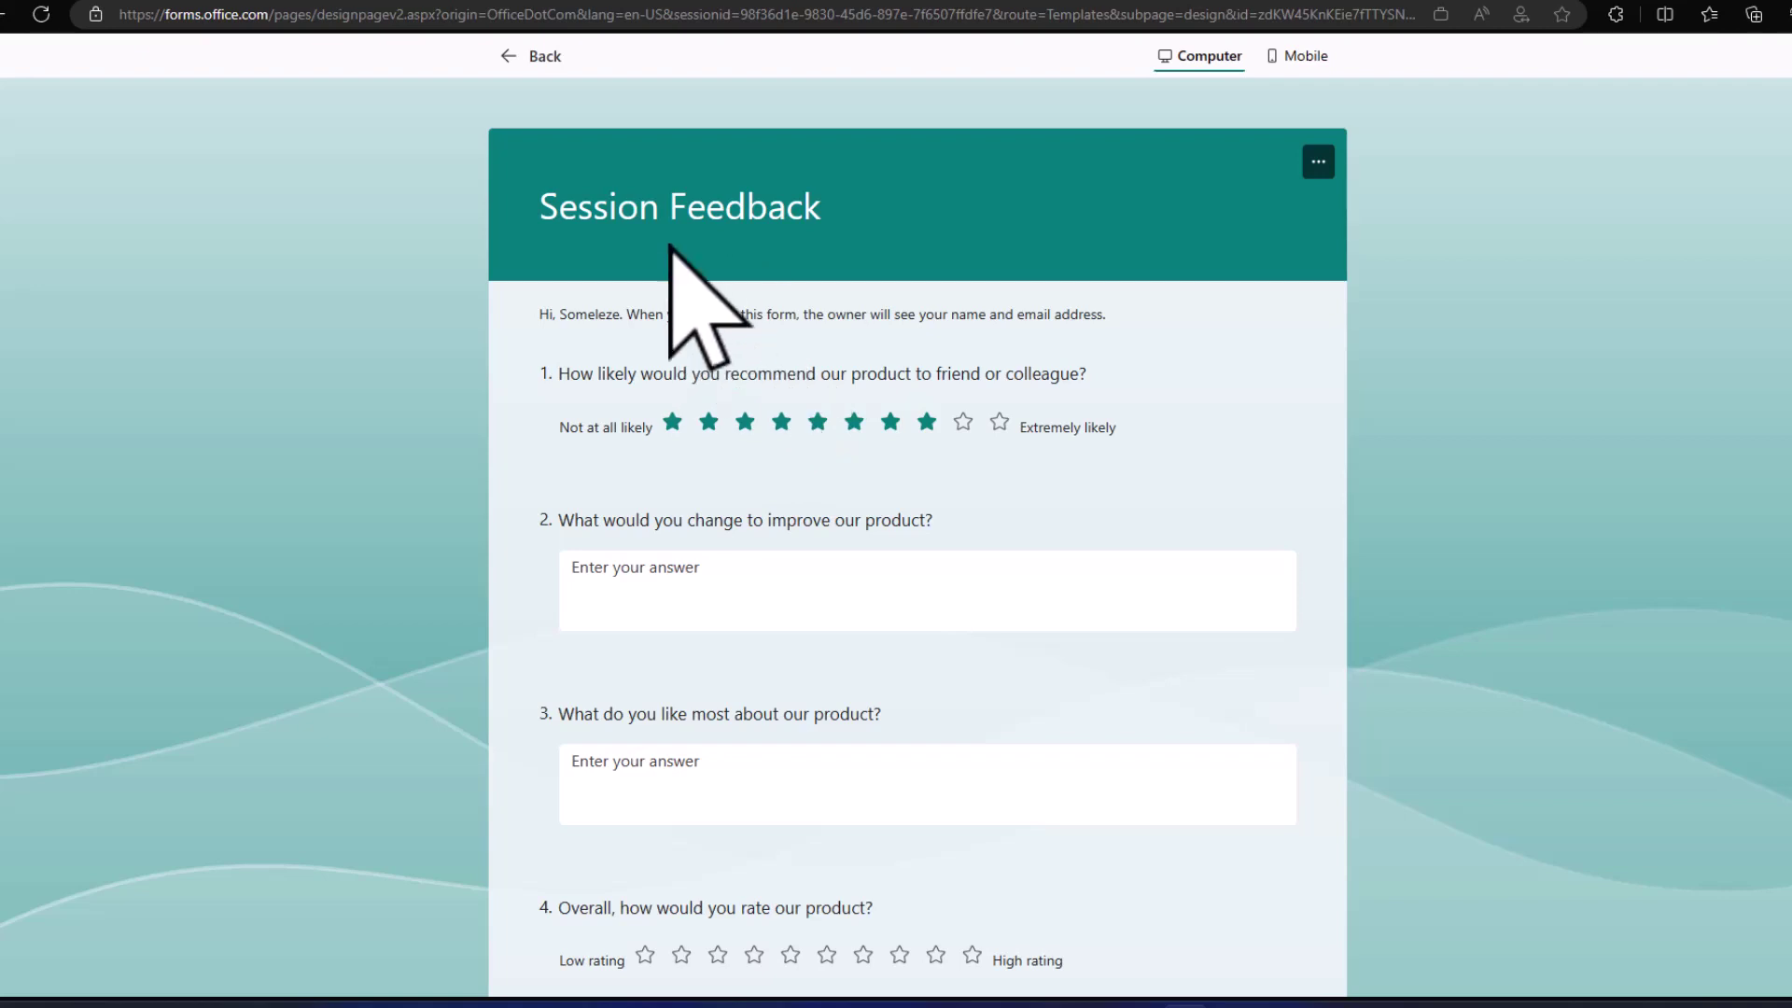
Step: Go back to the Power Automate home page, then switch to the Prompt Library tab
left_click(313, 2)
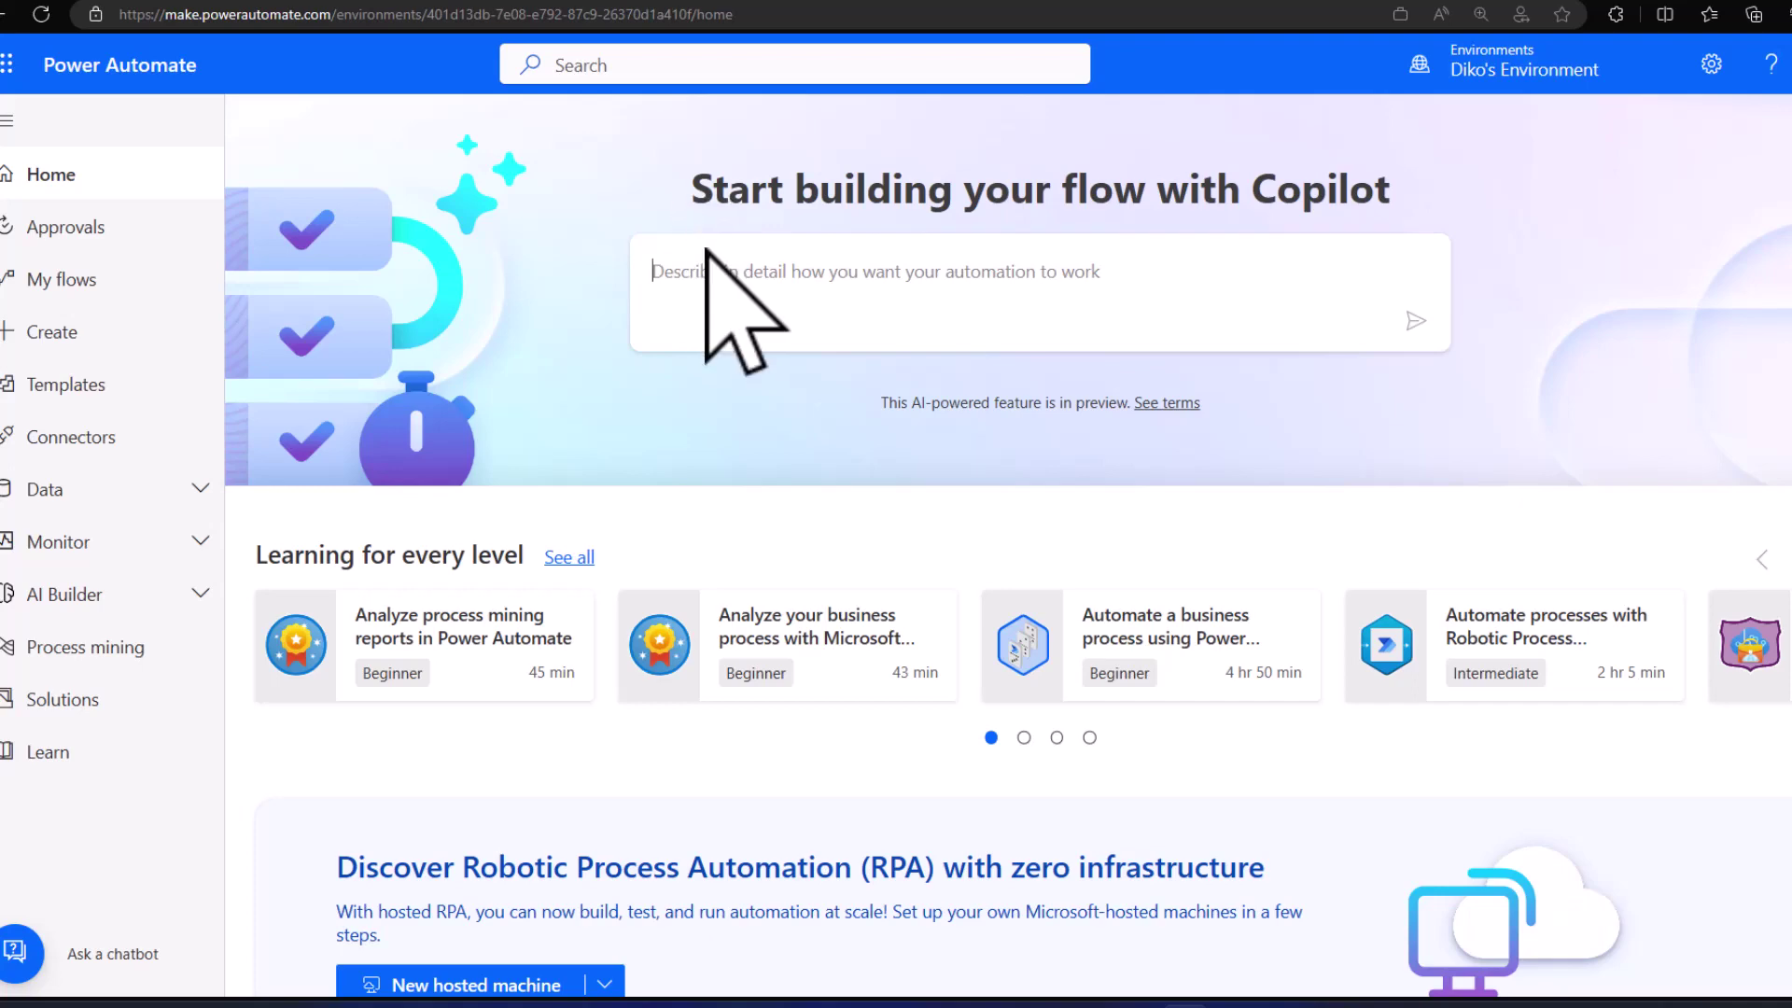
left_click(730, 2)
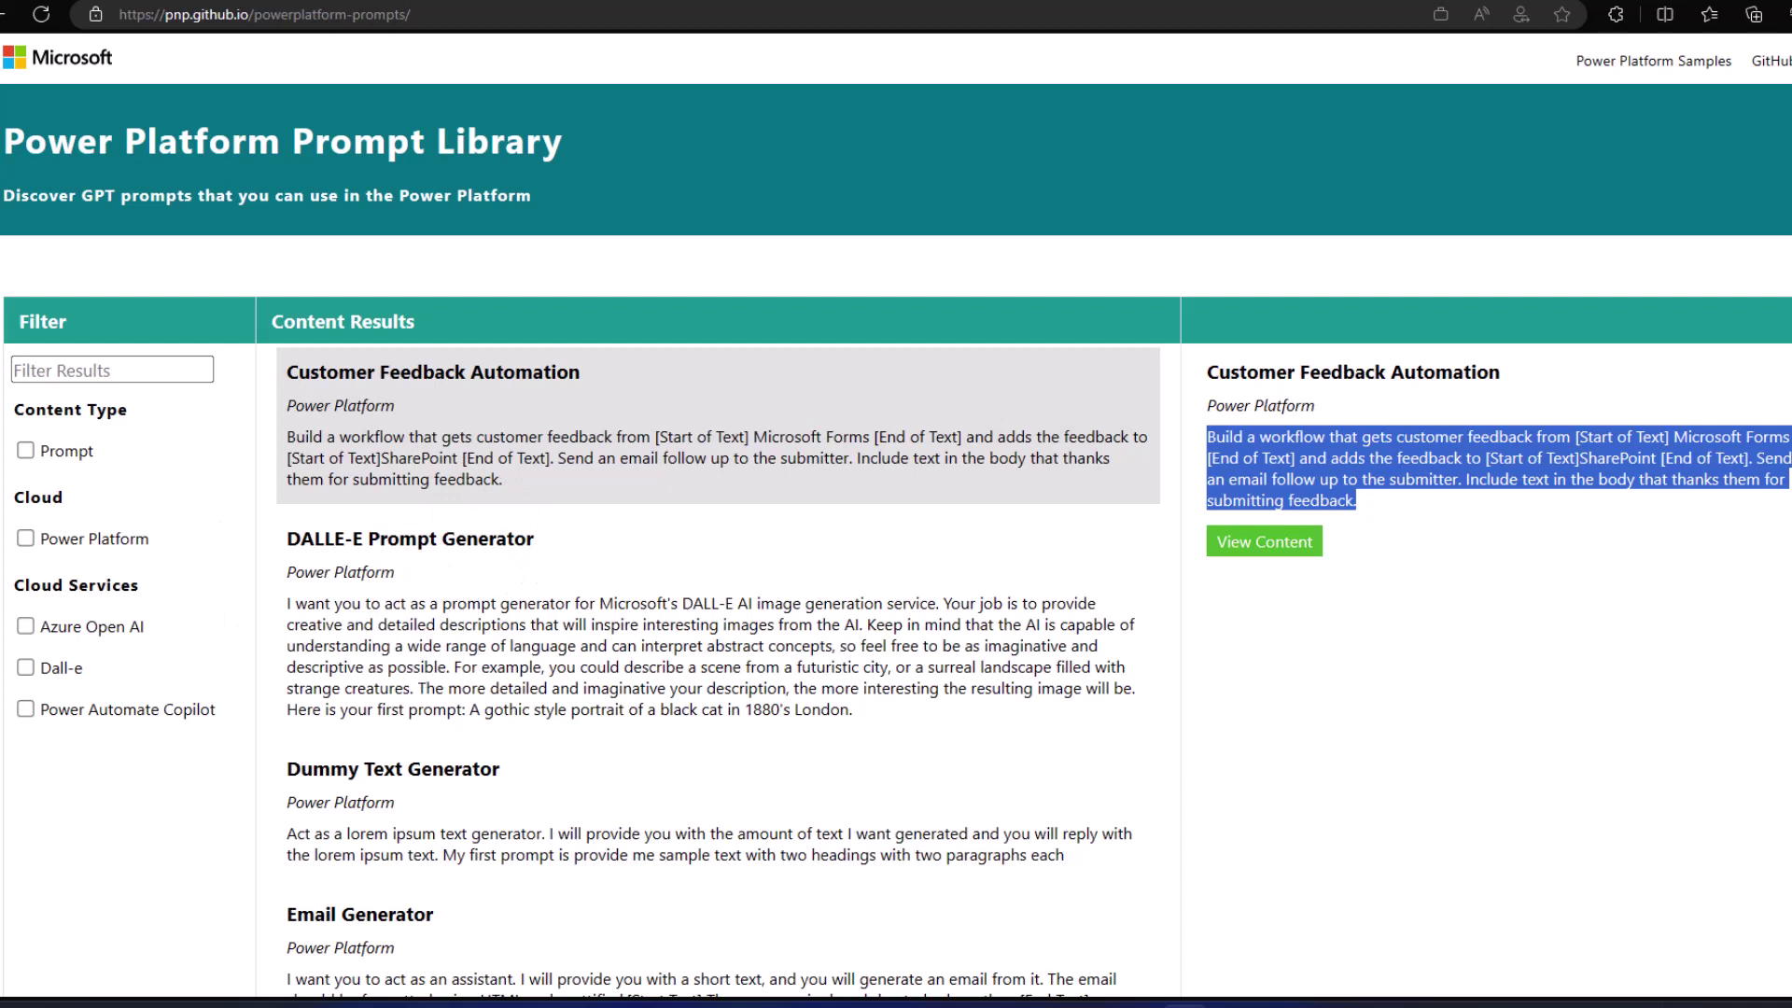
Step: Leave the Customer Feedback Automation prompt and return to Power Automate
key("alt+Tab")
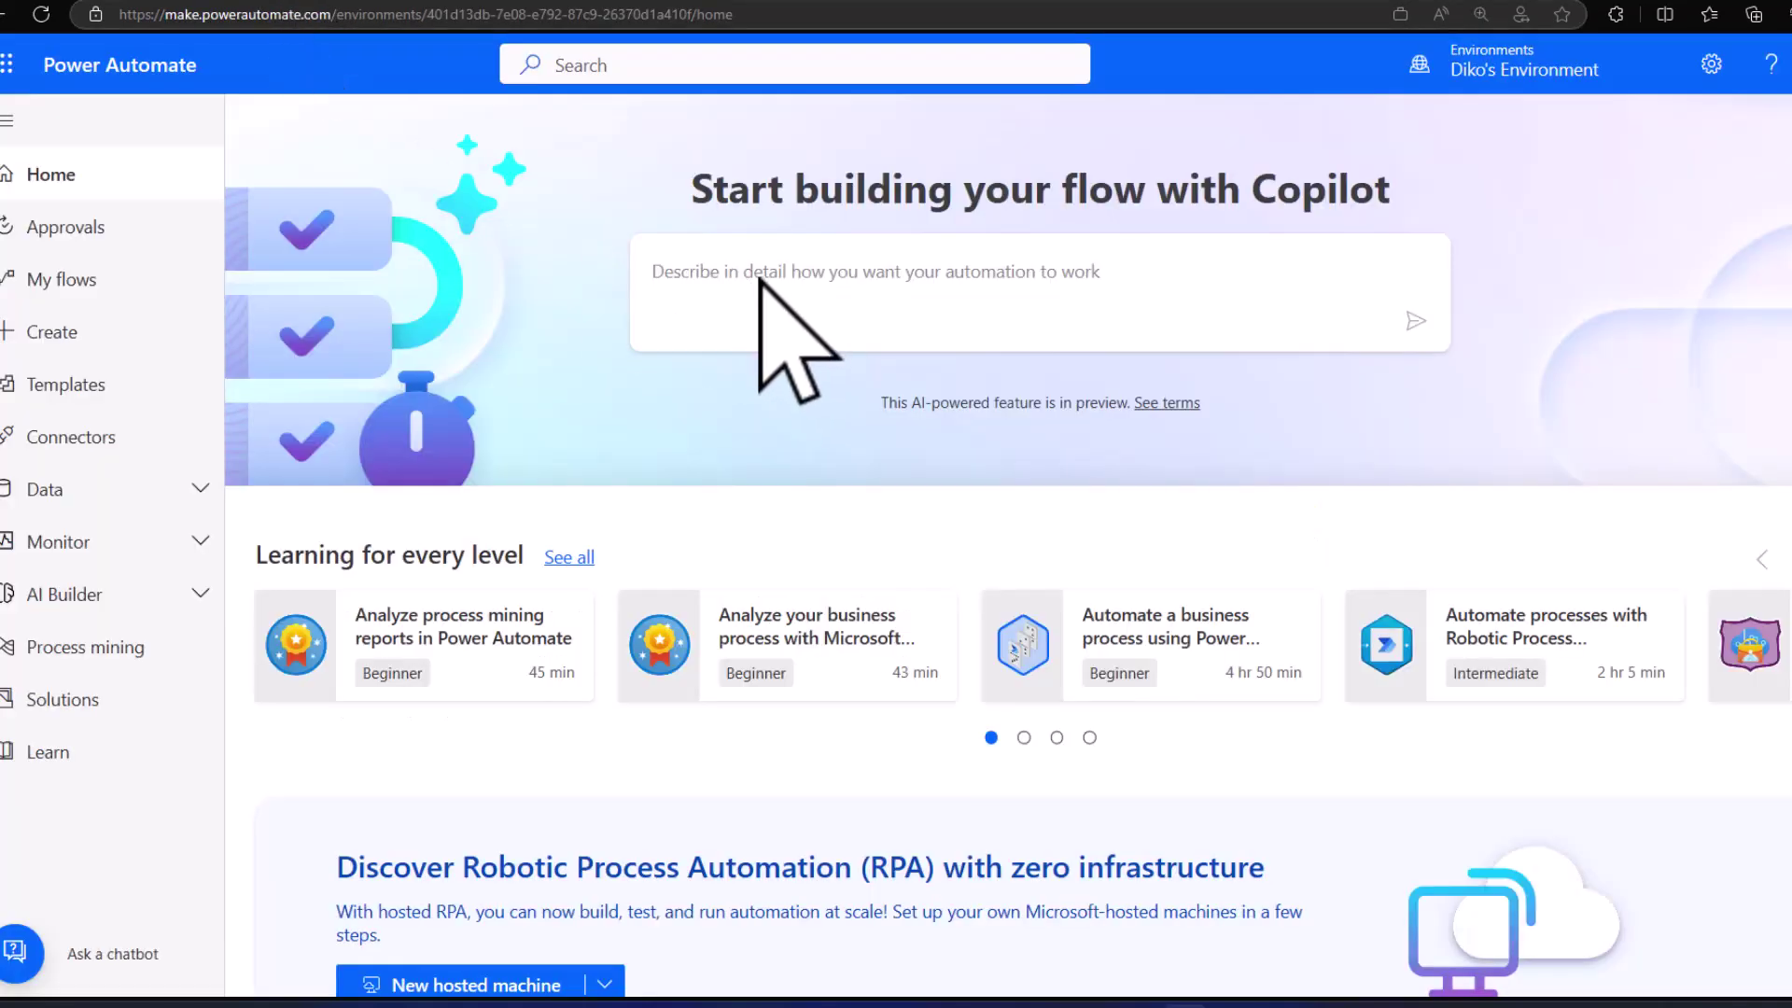
Step: Ask Copilot for a workflow that gets Microsoft Forms customer feedback and adds it to SharePoint
left_click(763, 282)
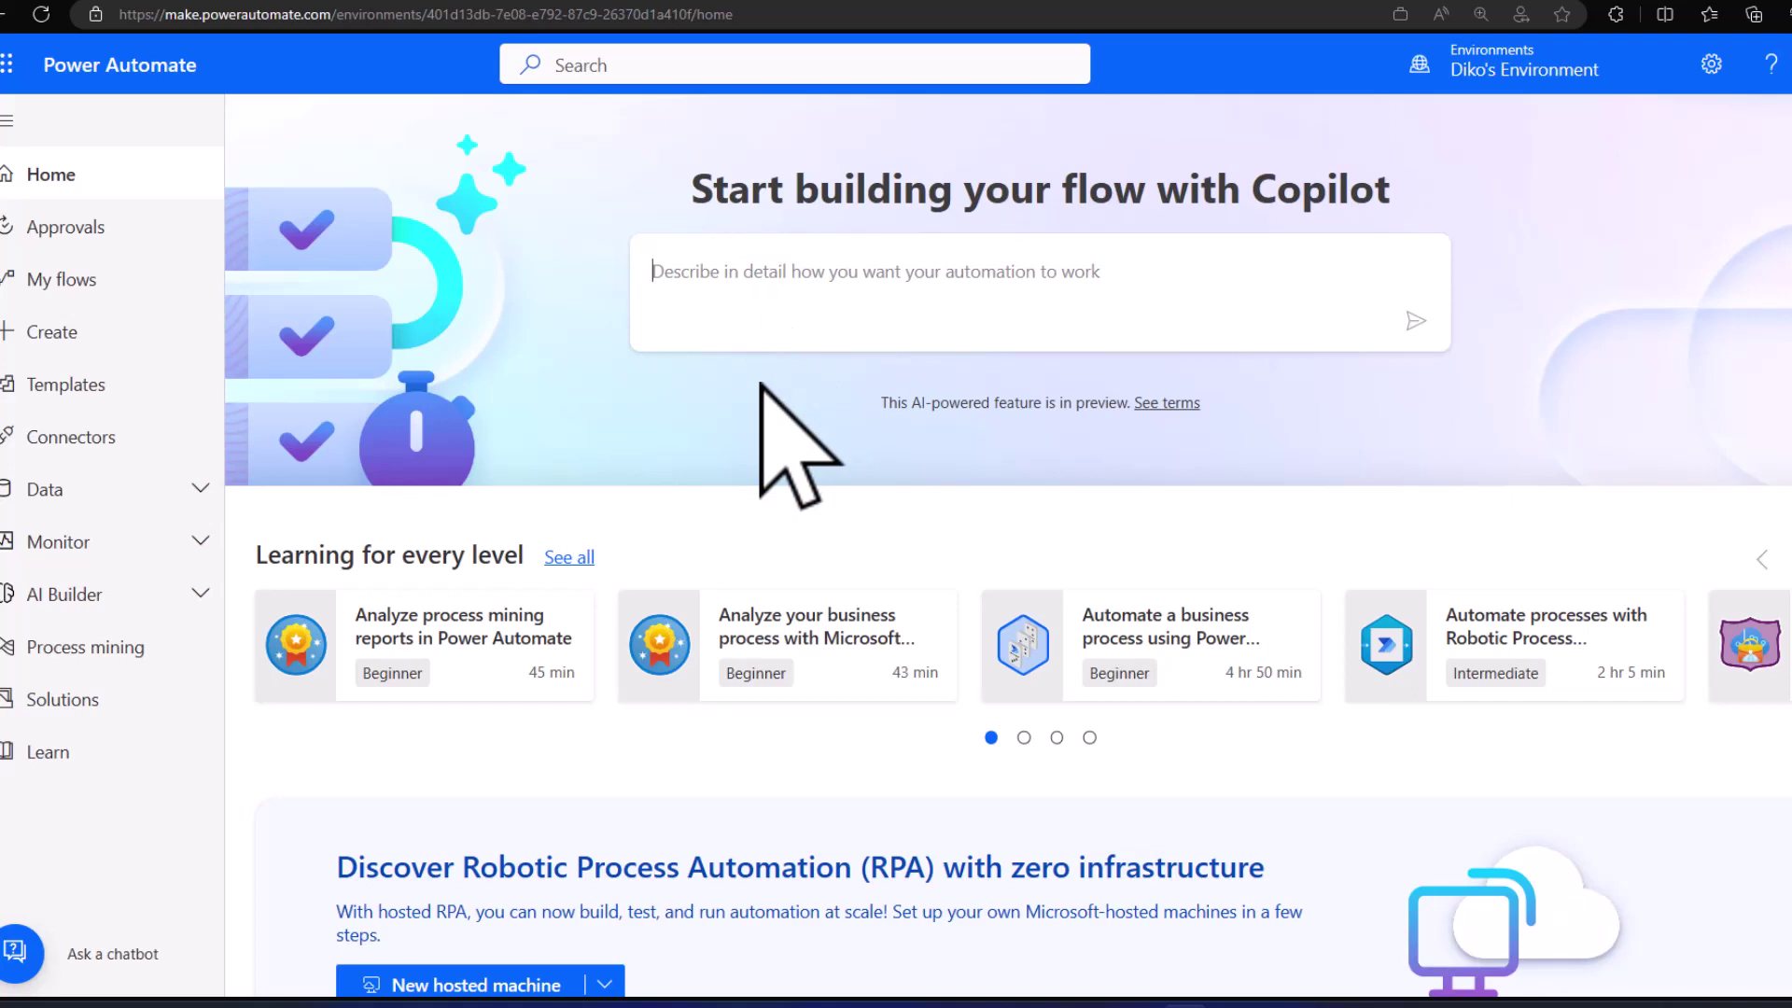
type("Build a")
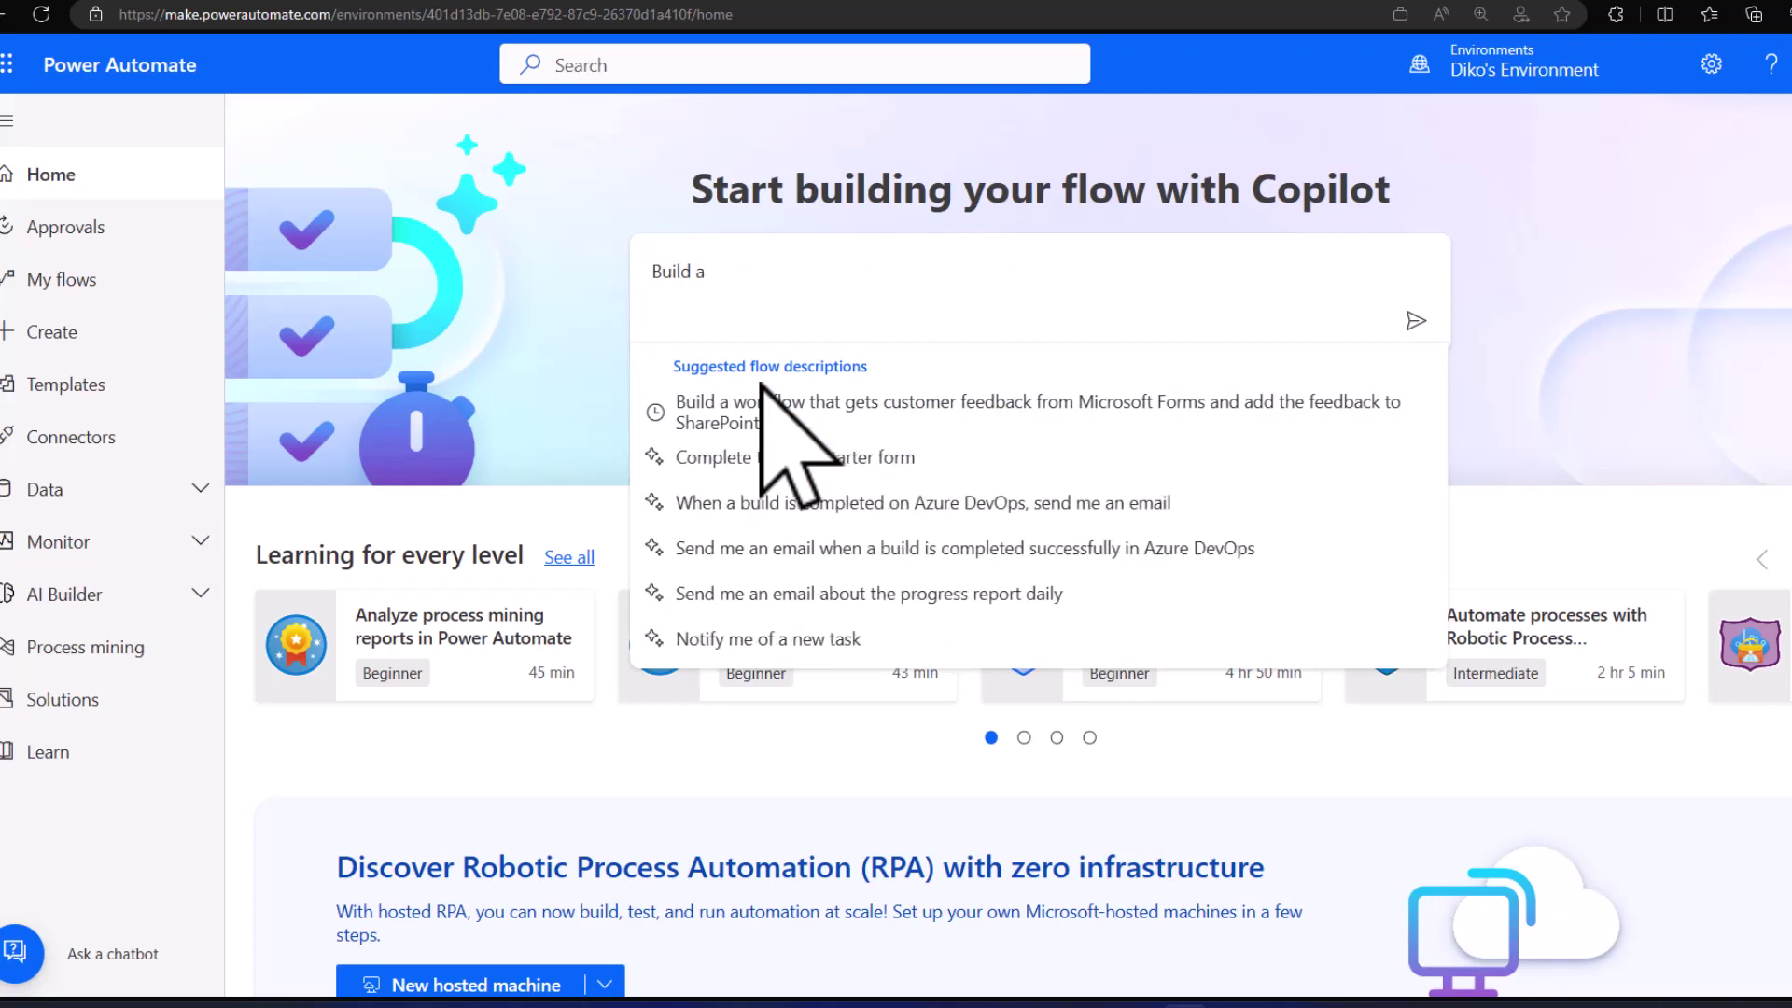
type(" workflow that gets")
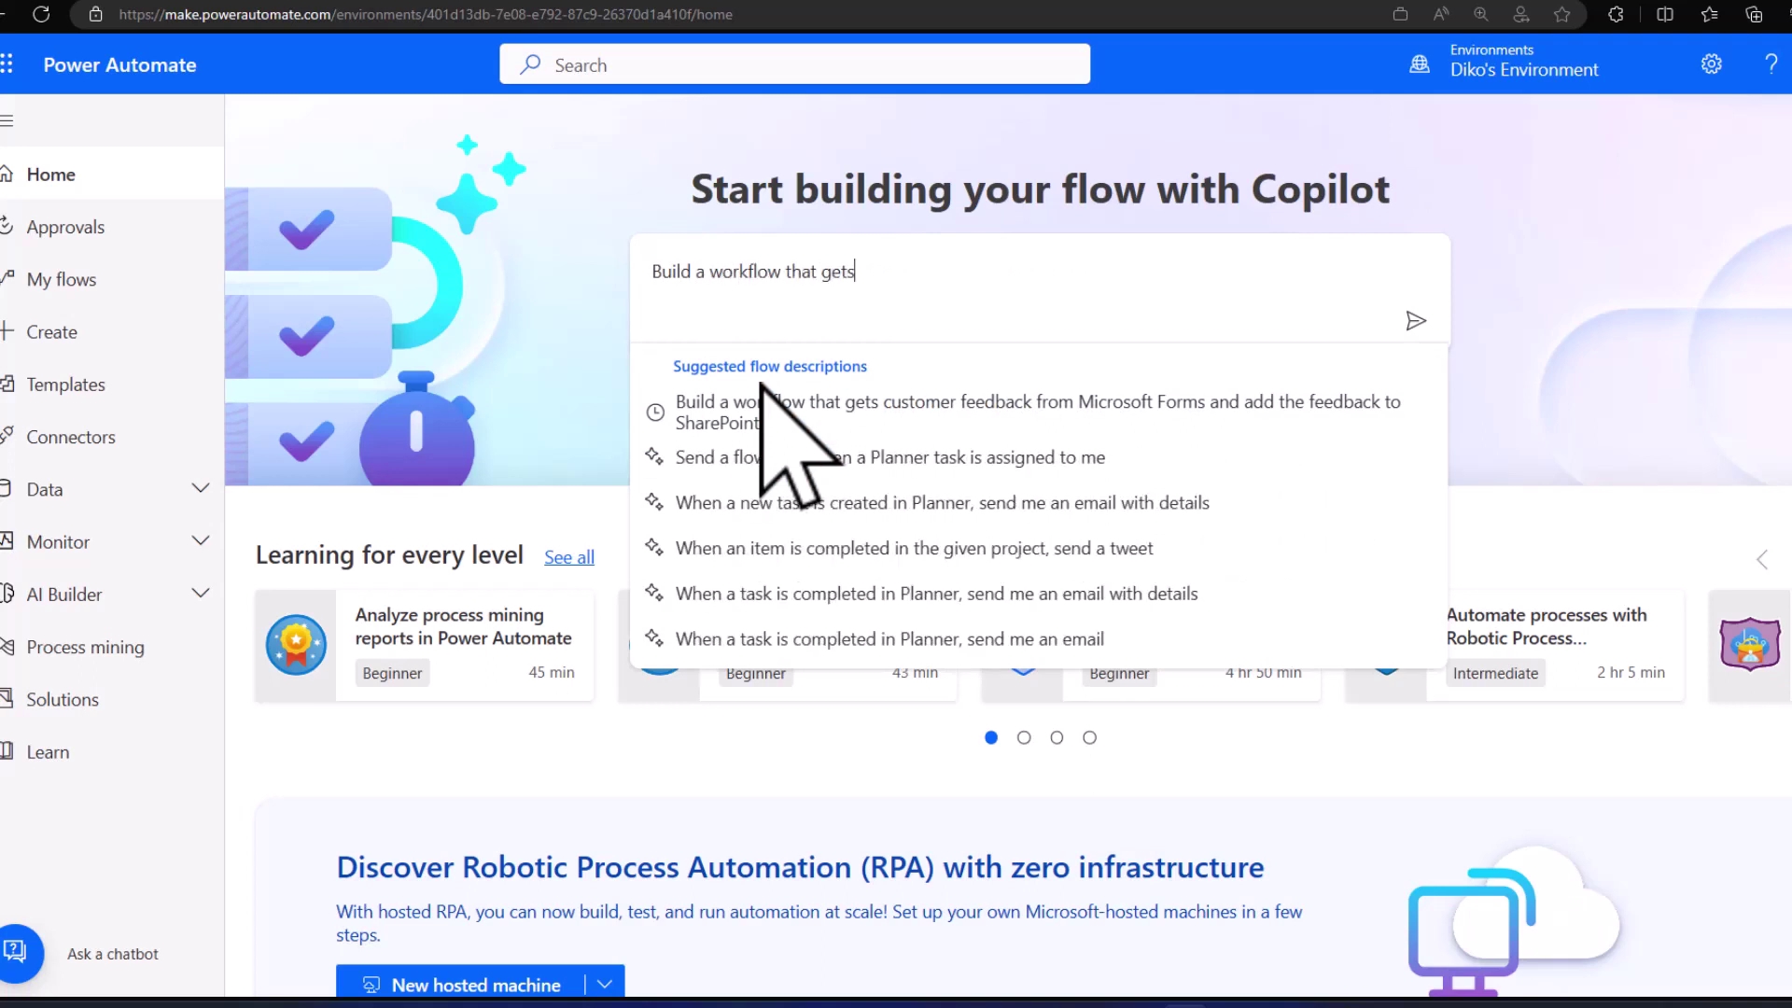
type(" custom")
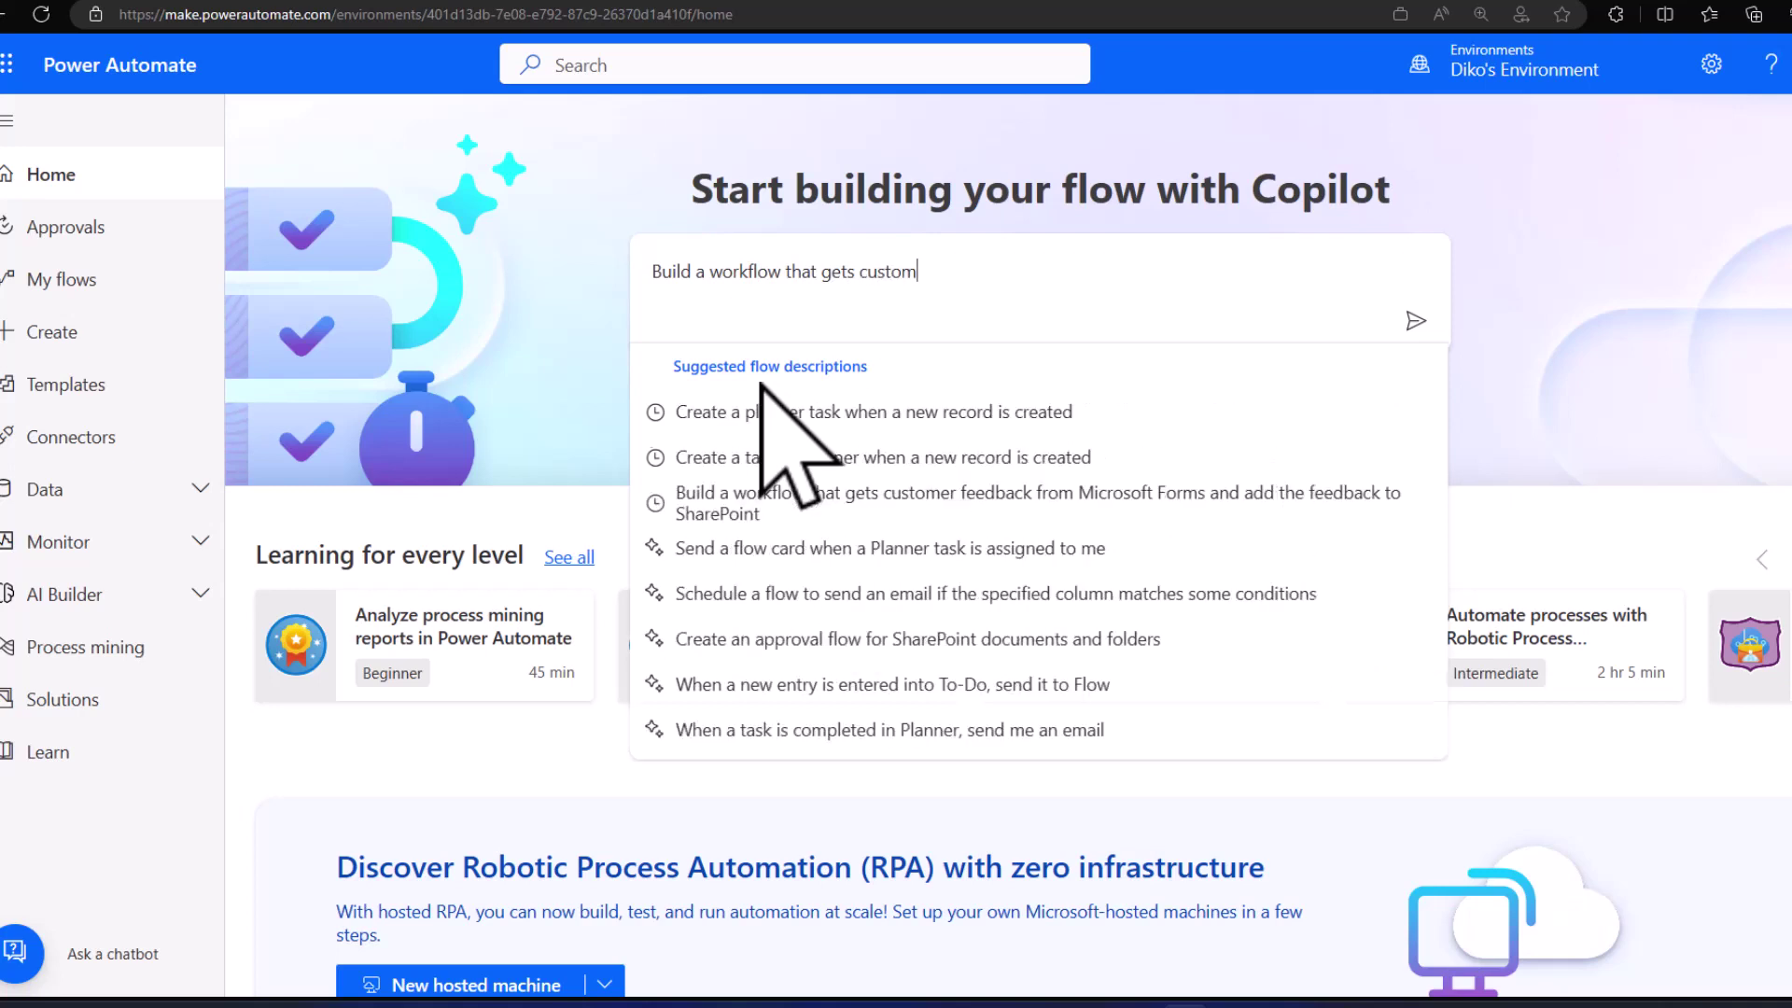
type("er feed")
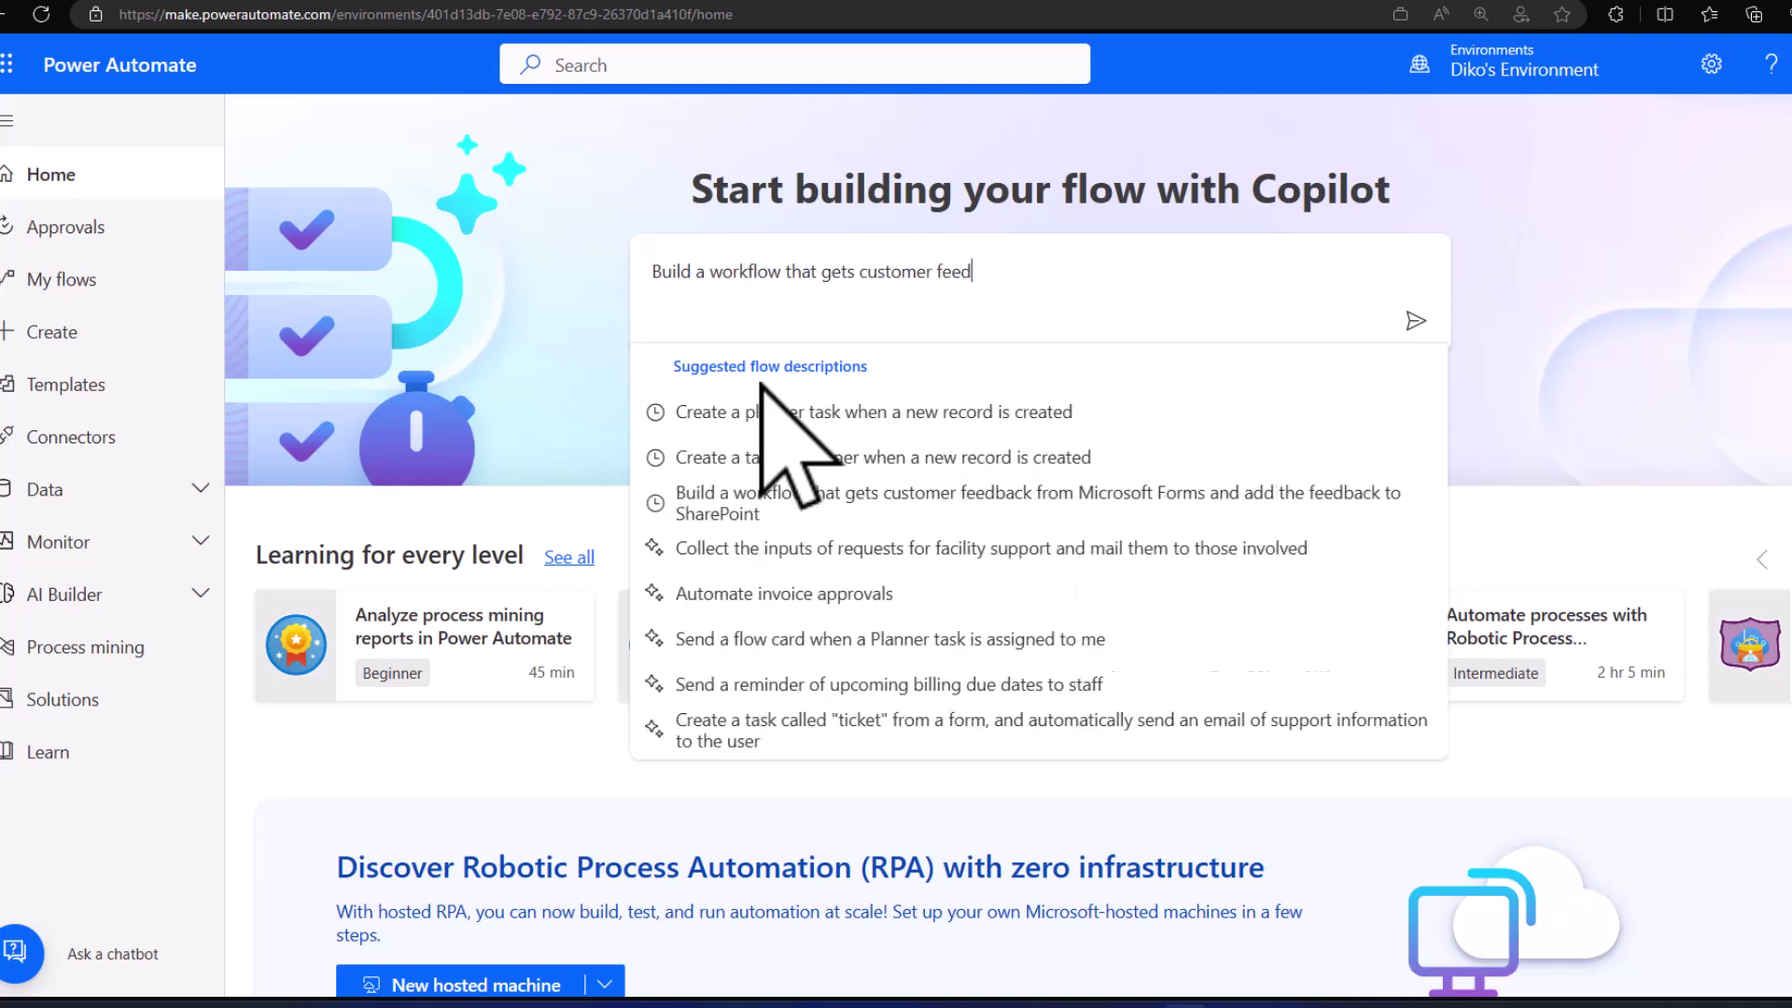
type("back from")
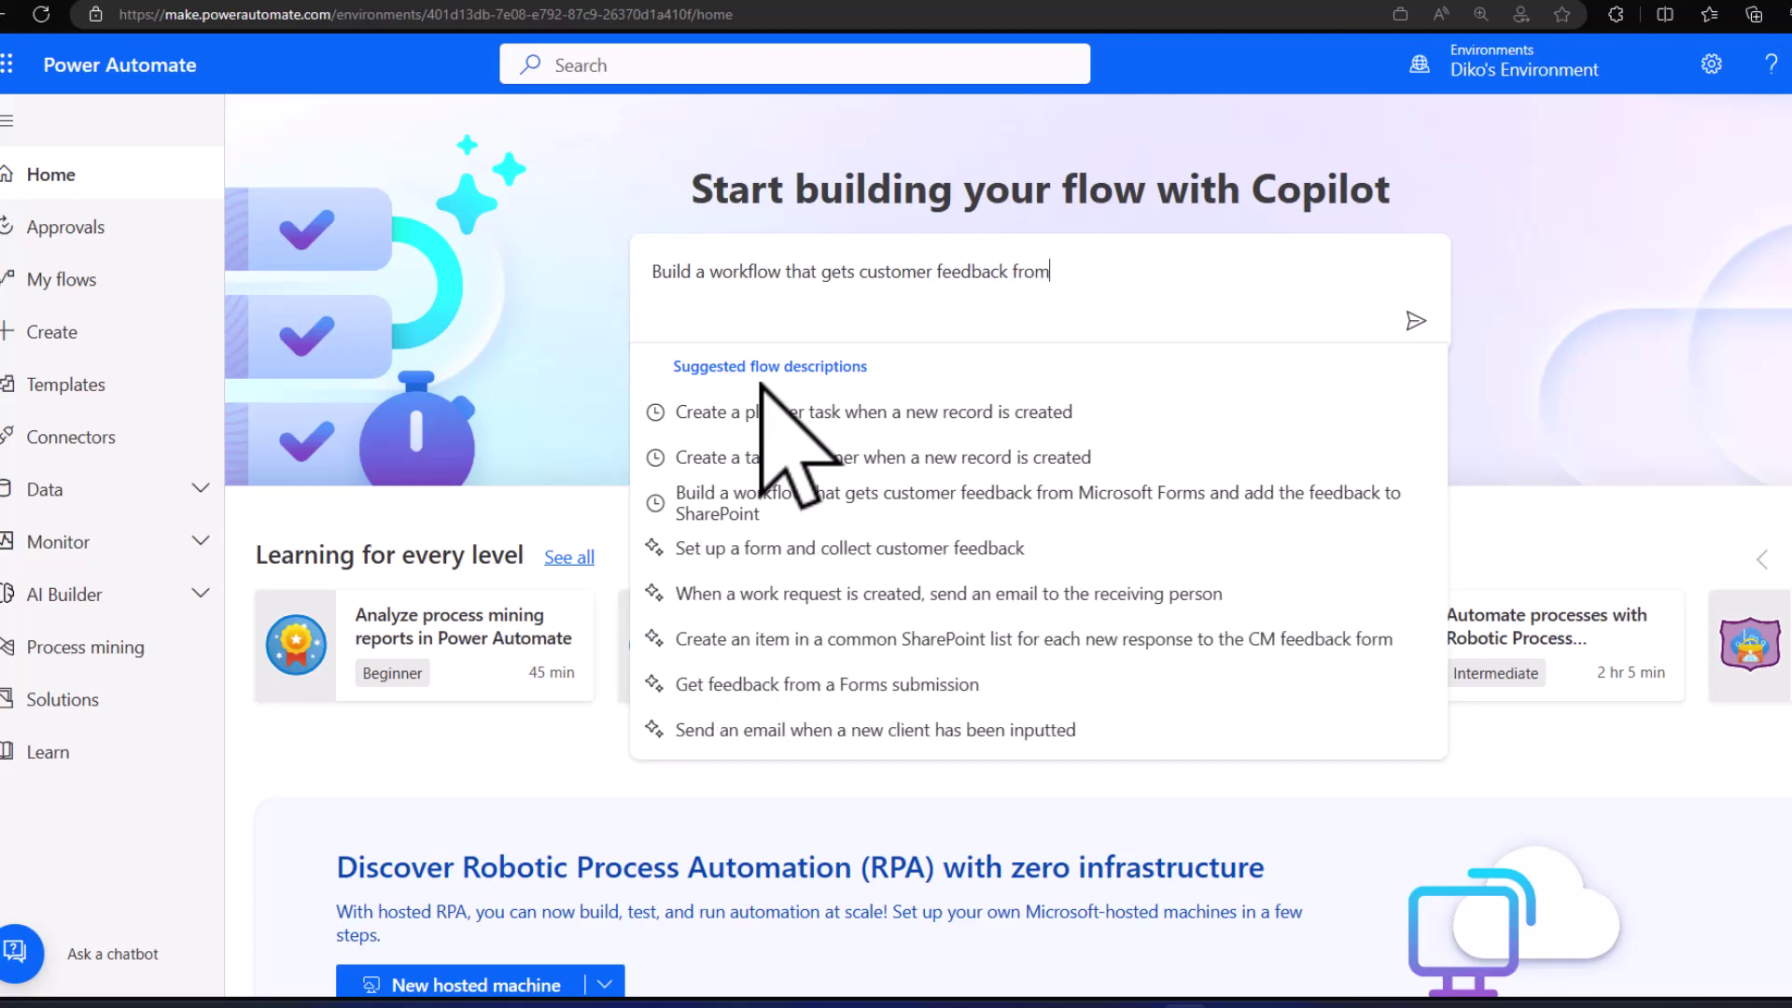
type(" Microsof")
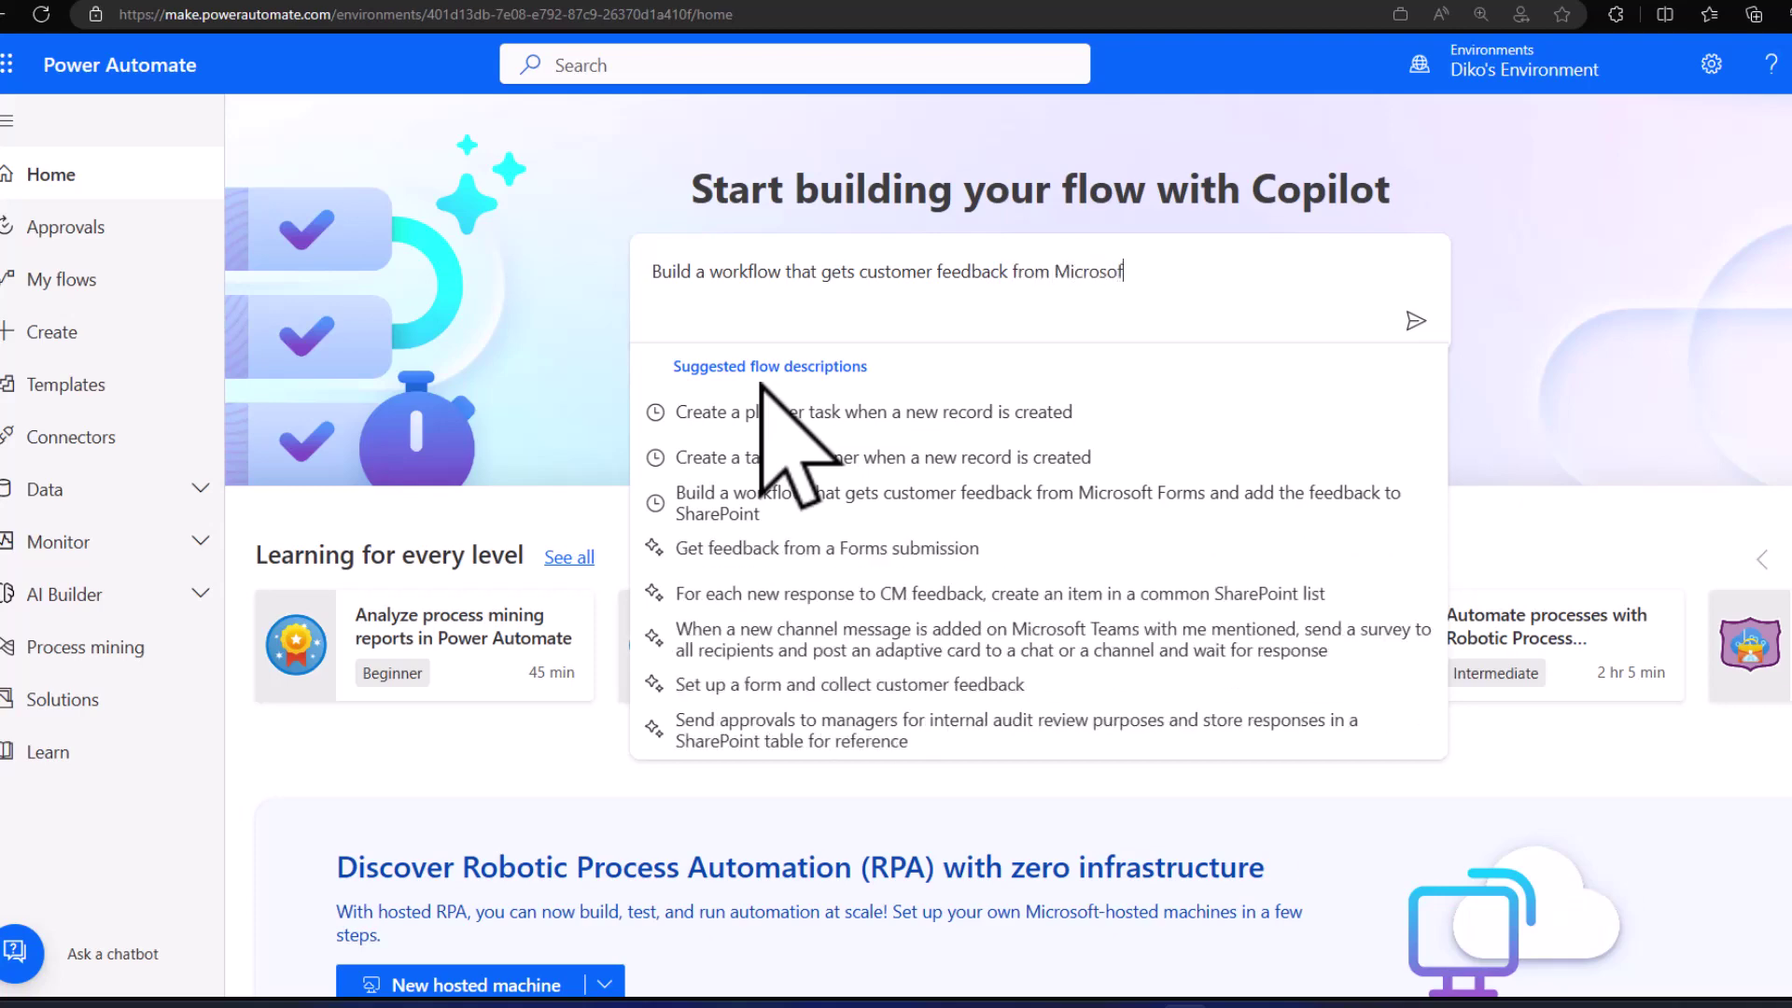
type("t Forms an")
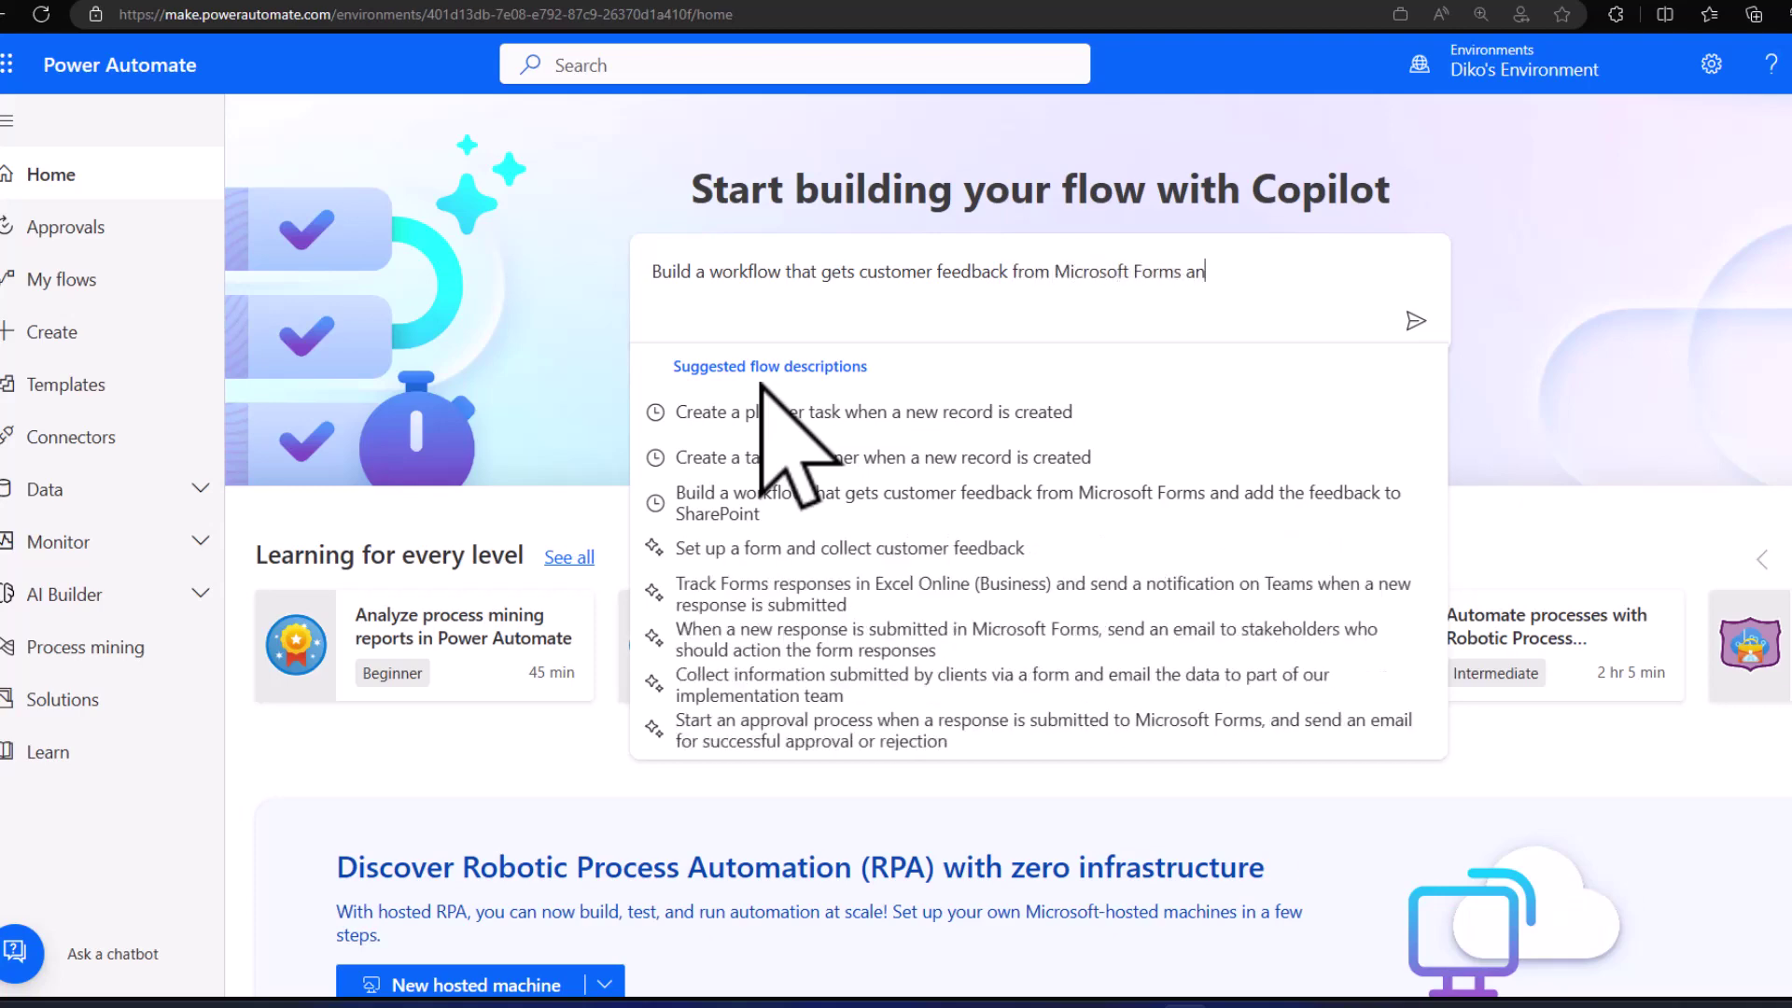
type("d add ")
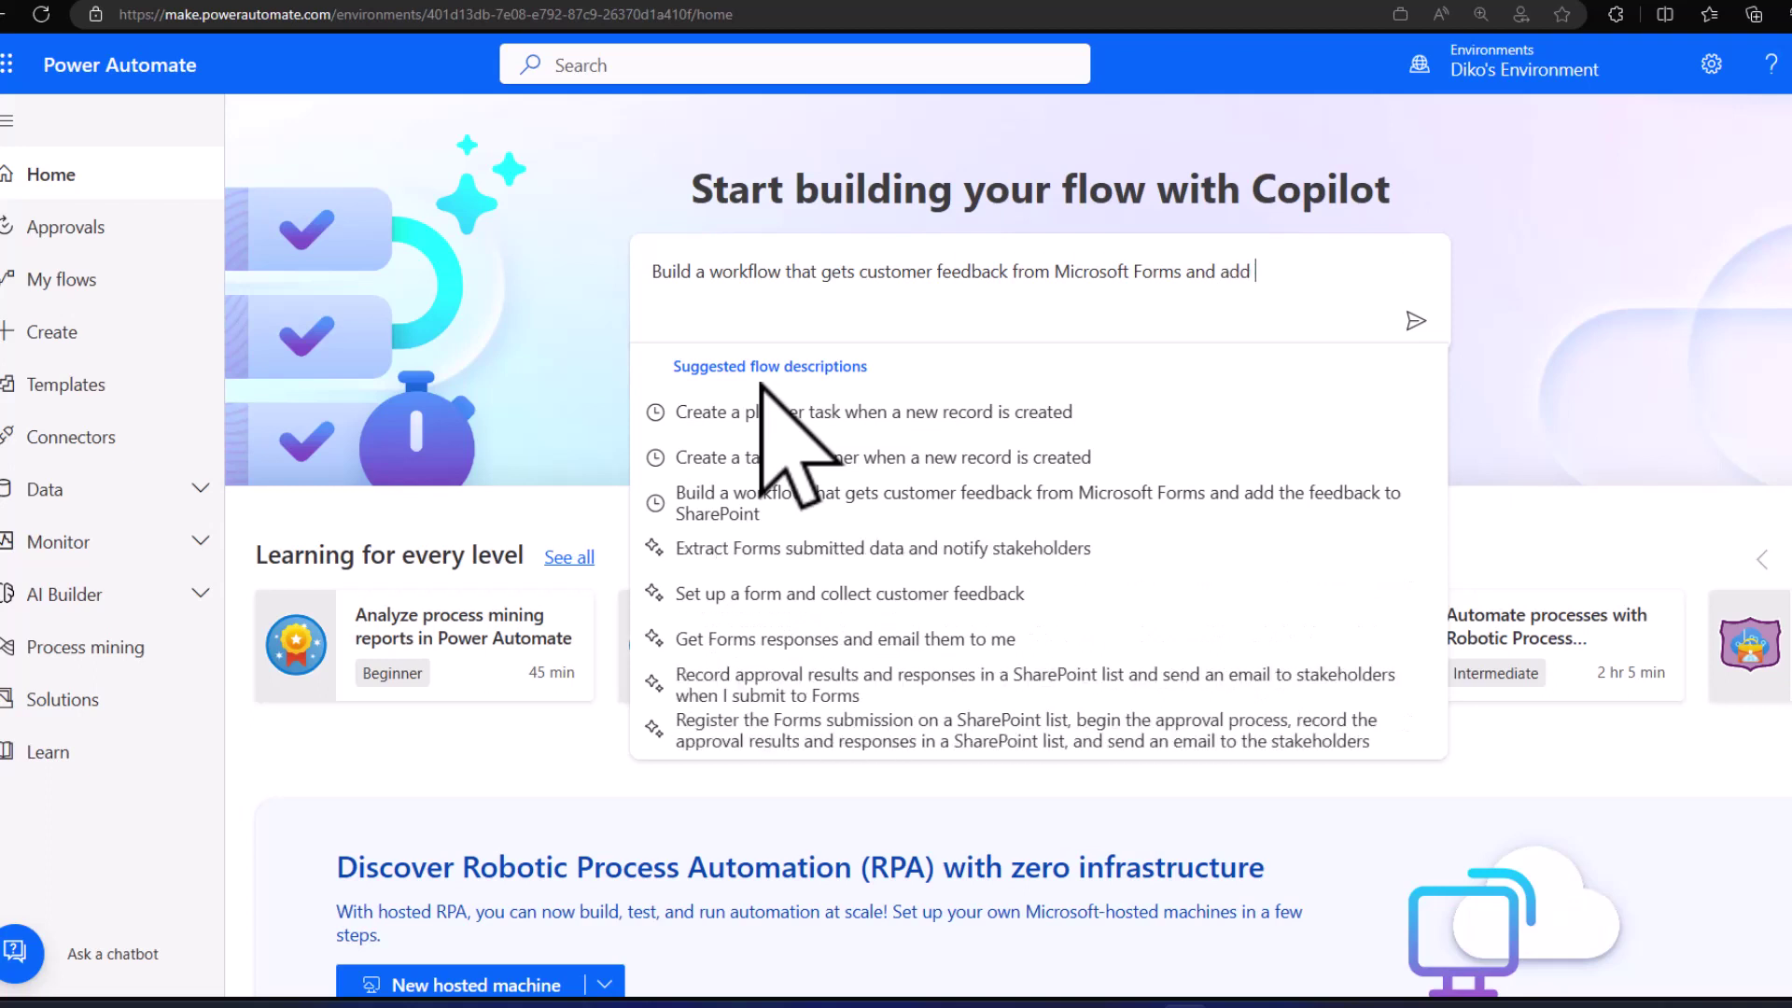
type("the feed")
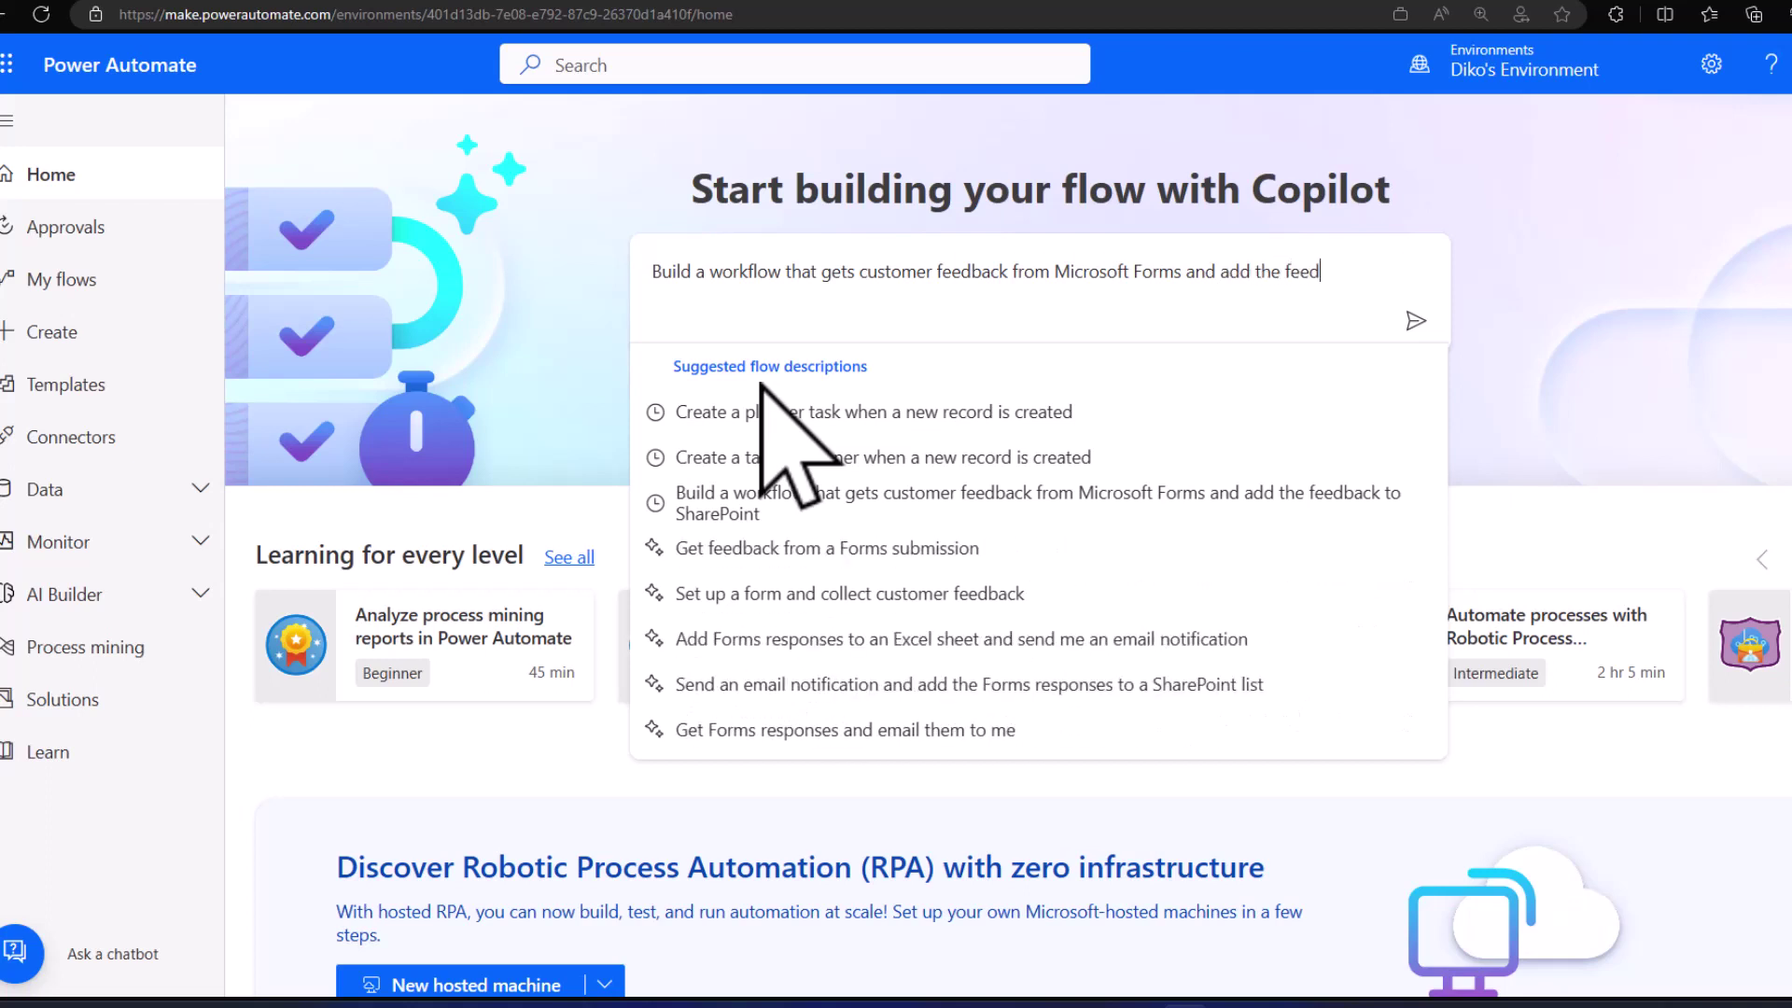
type("back to")
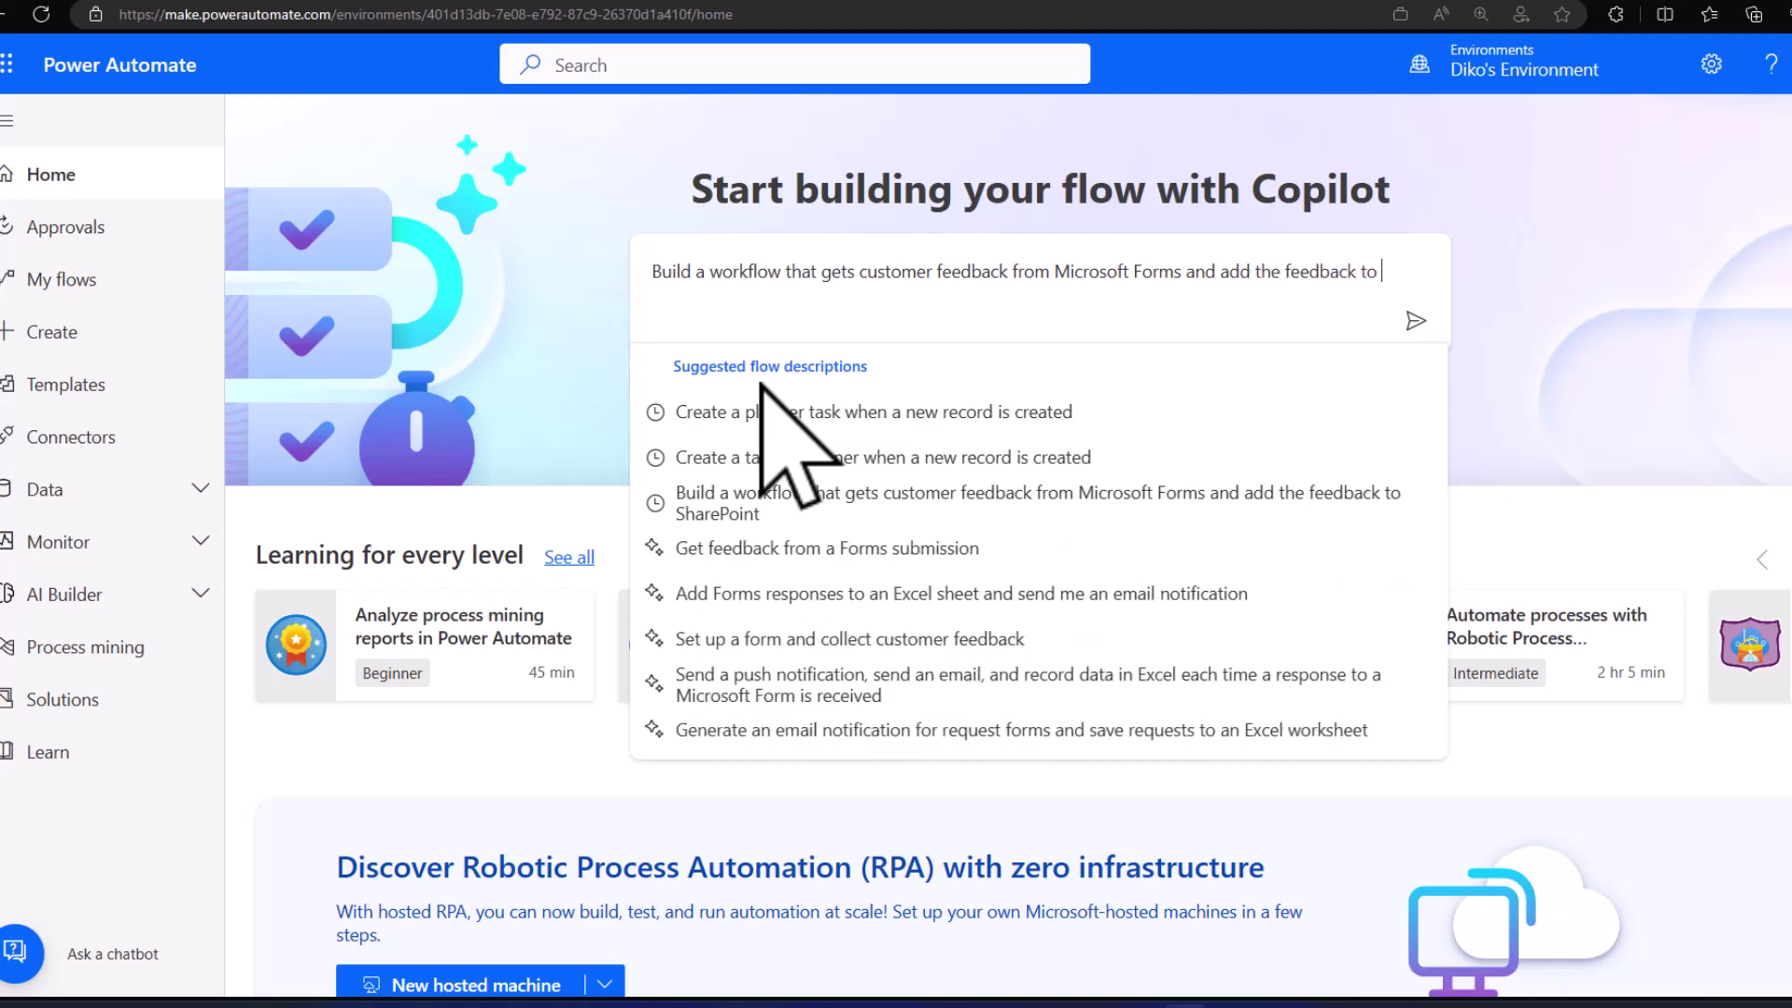
type(" Share")
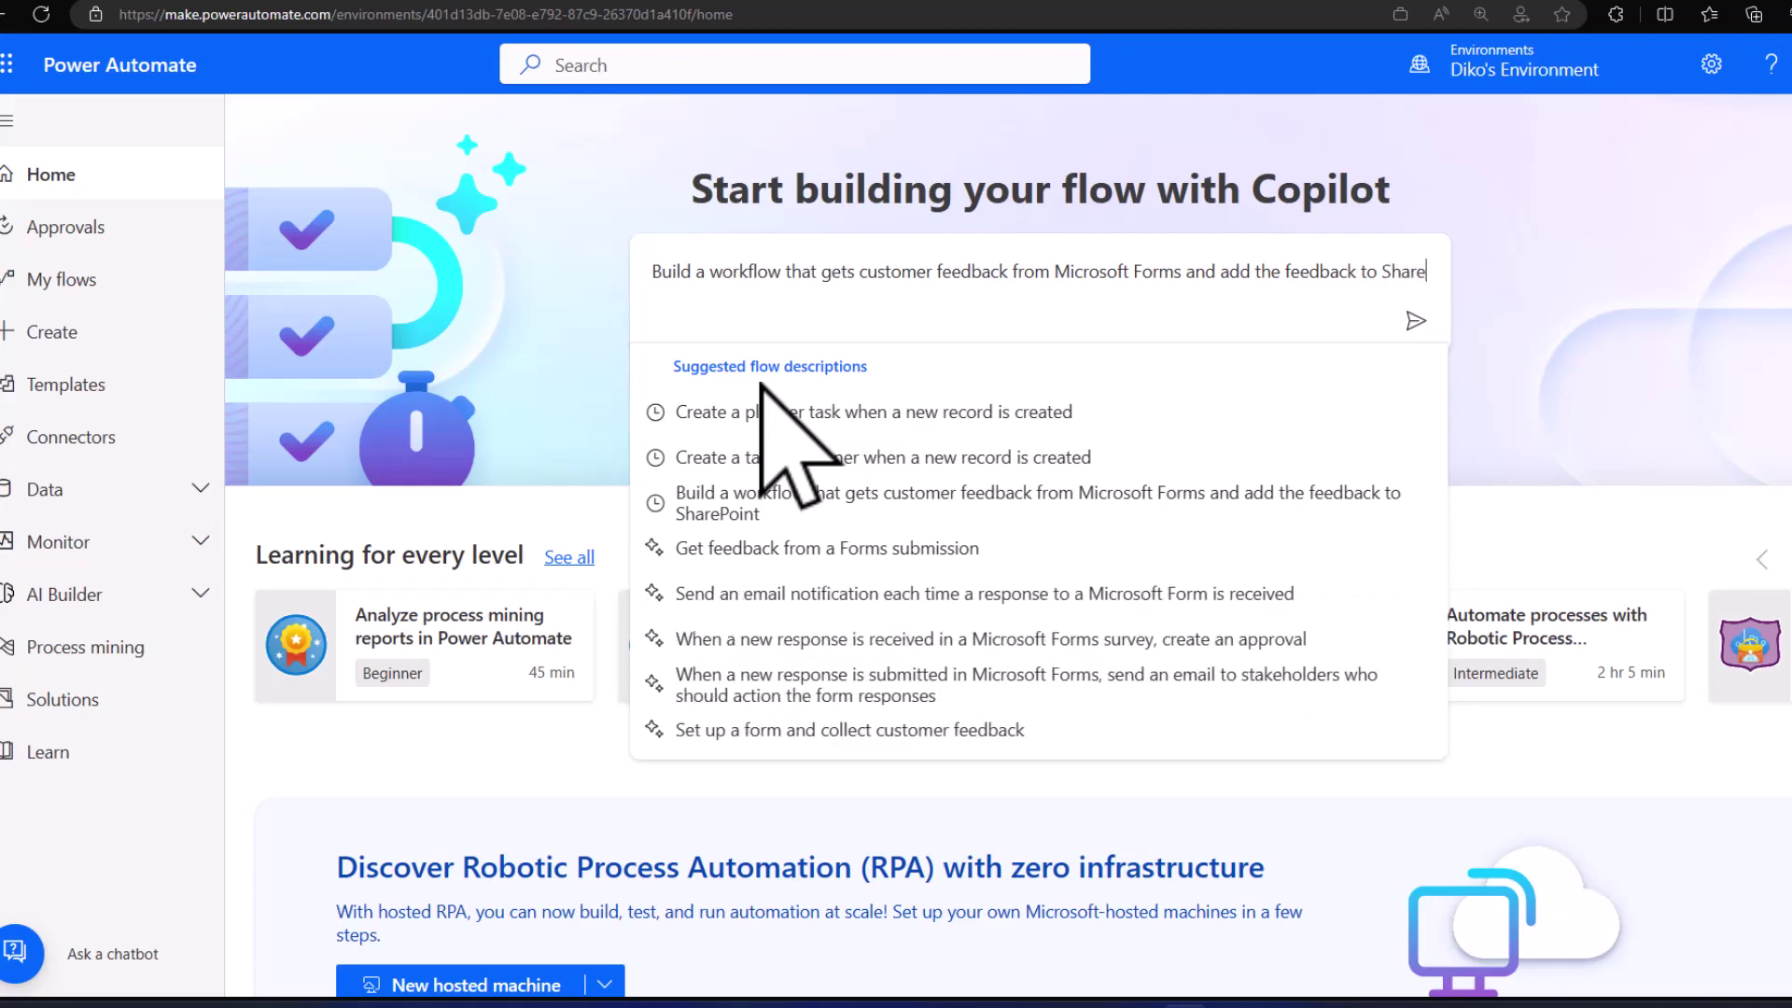
type("Point")
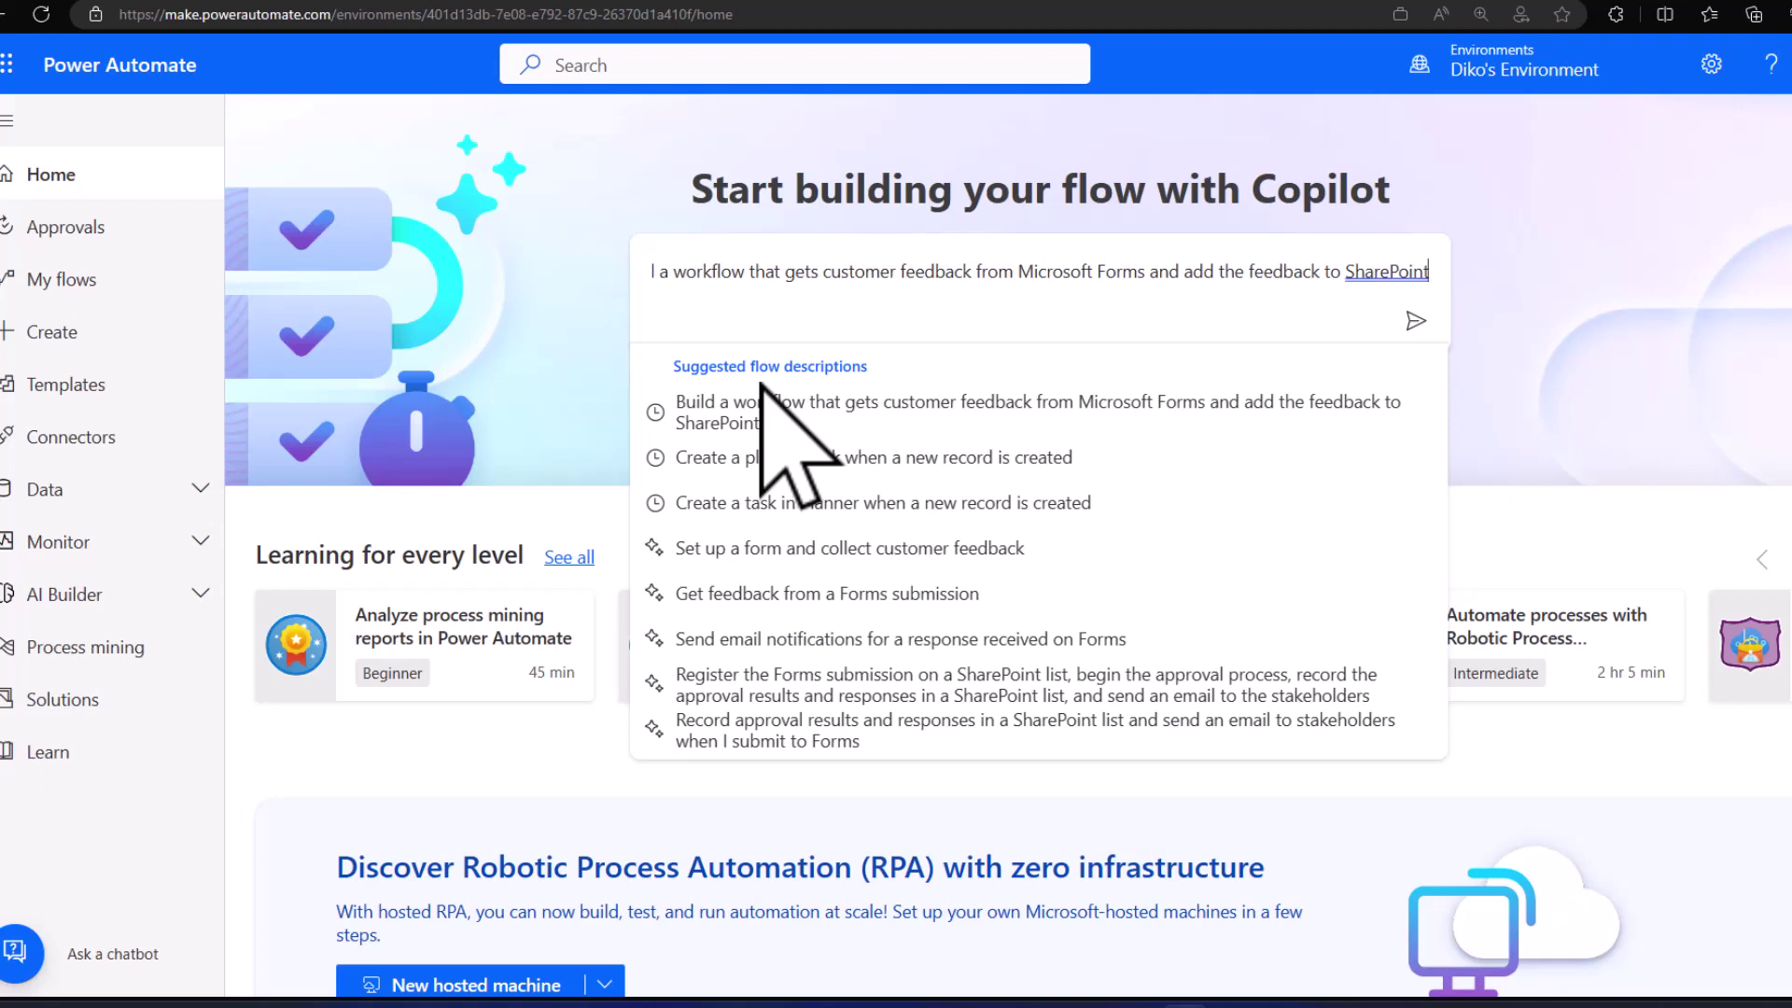
Step: Pick the suggested Forms-to-SharePoint feedback description so Copilot designs the flow
left_click(760, 385)
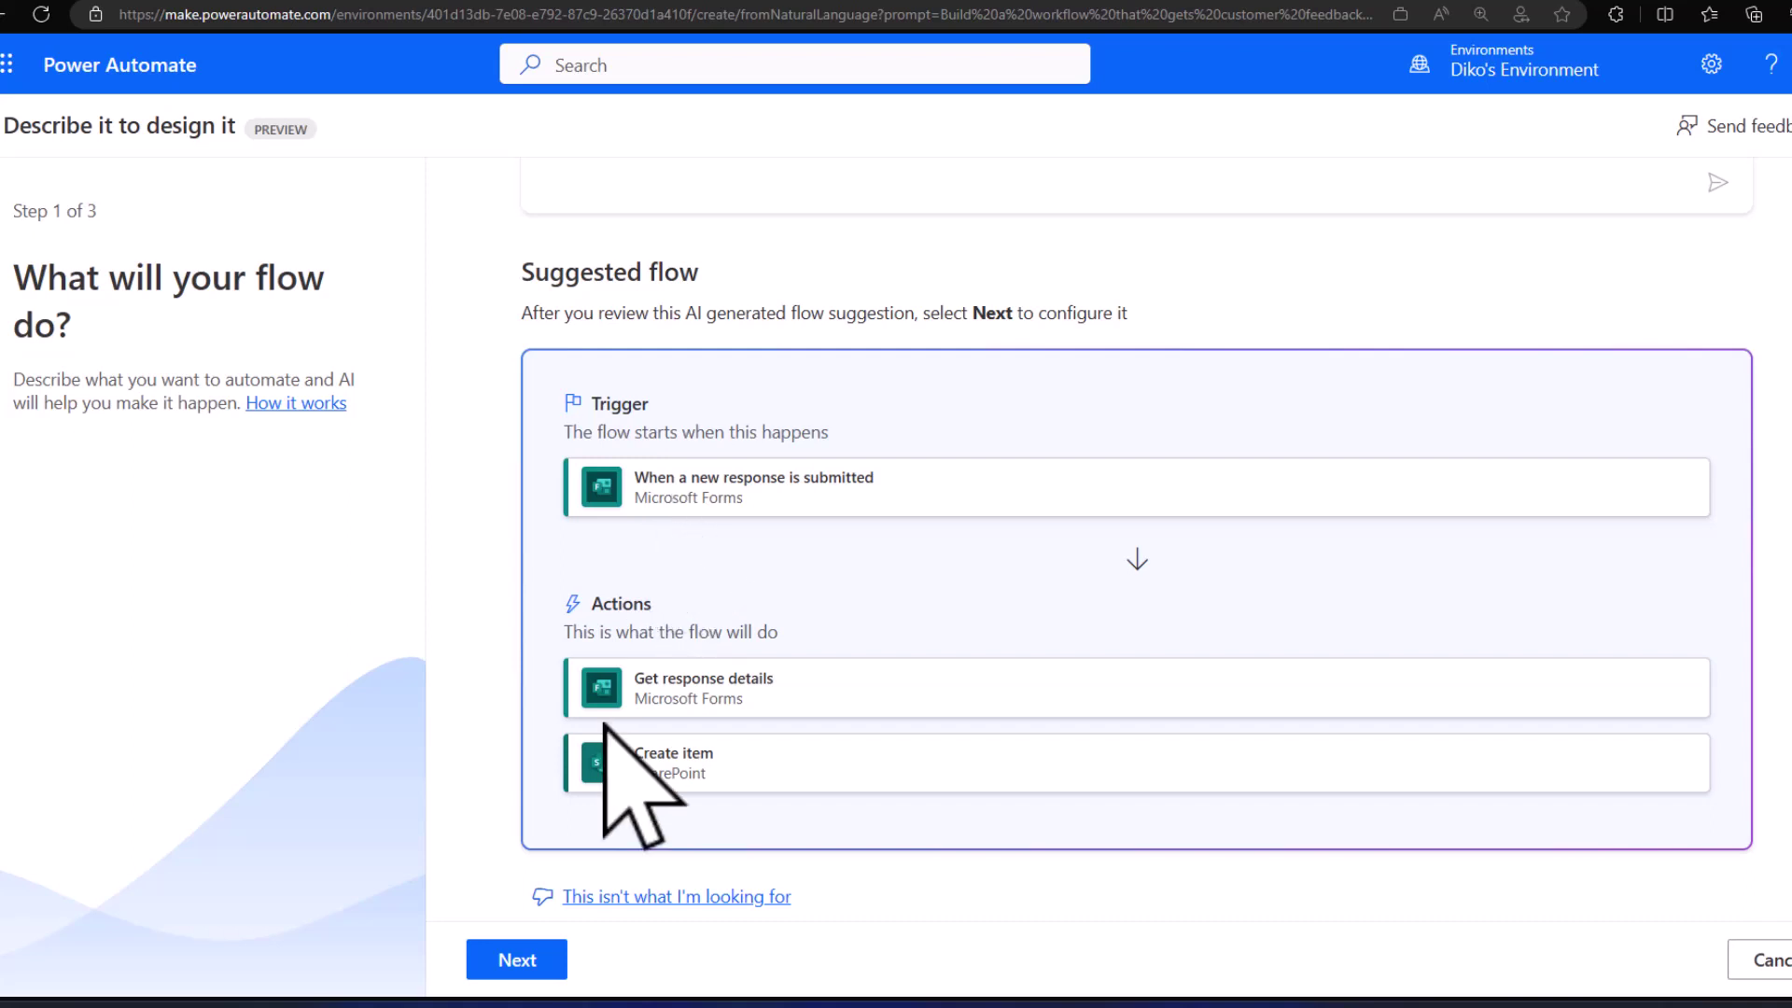
Step: Accept Copilot's suggested flow and confirm the Forms and SharePoint connections
left_click(520, 963)
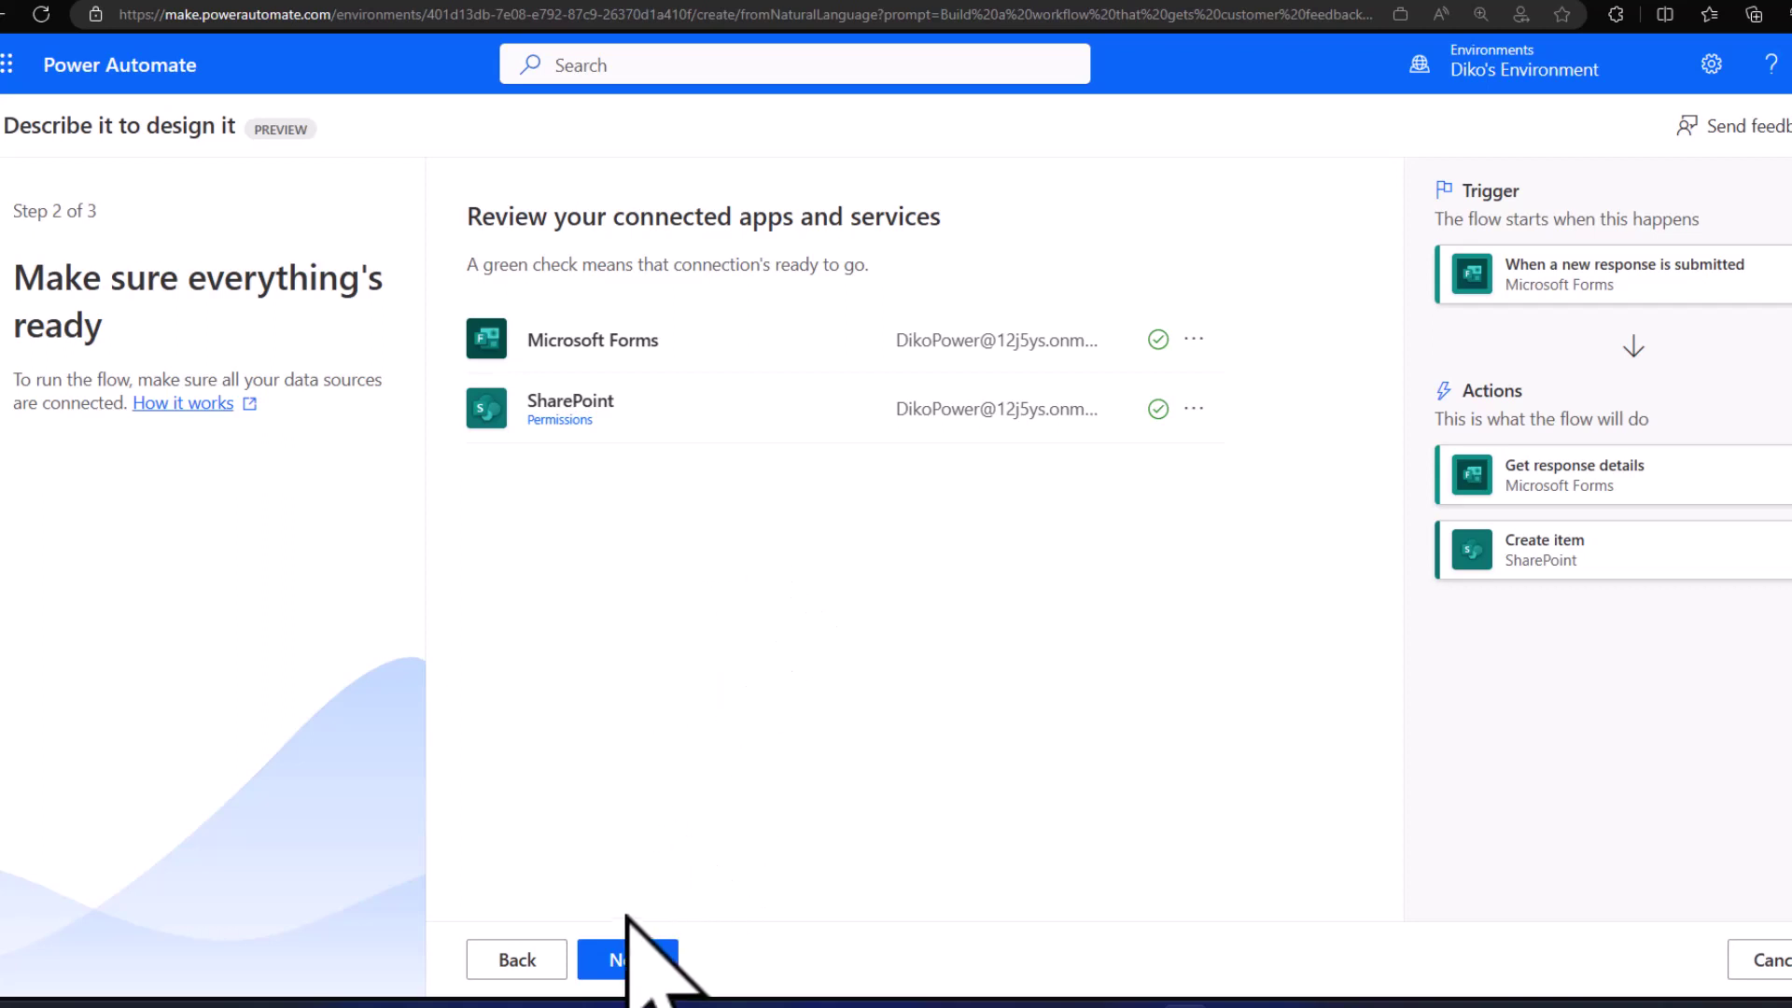
left_click(627, 961)
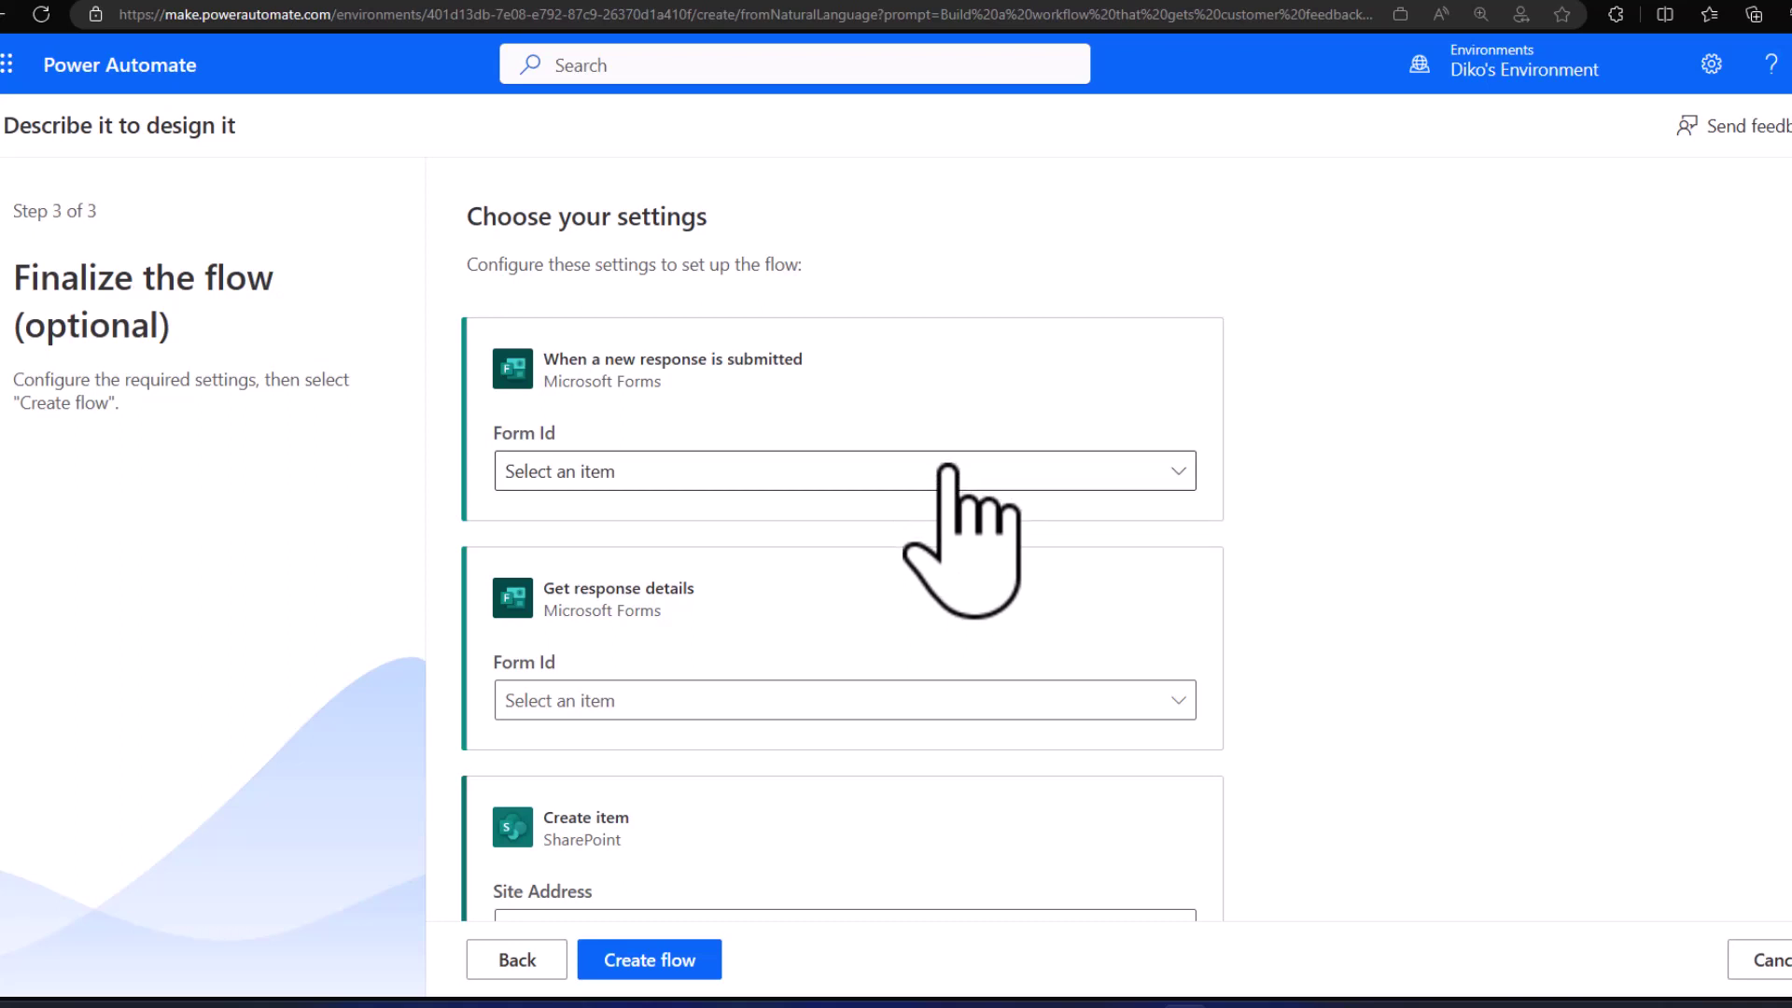
Step: Set both the trigger and Get response details to the Session Feedback form
left_click(1036, 472)
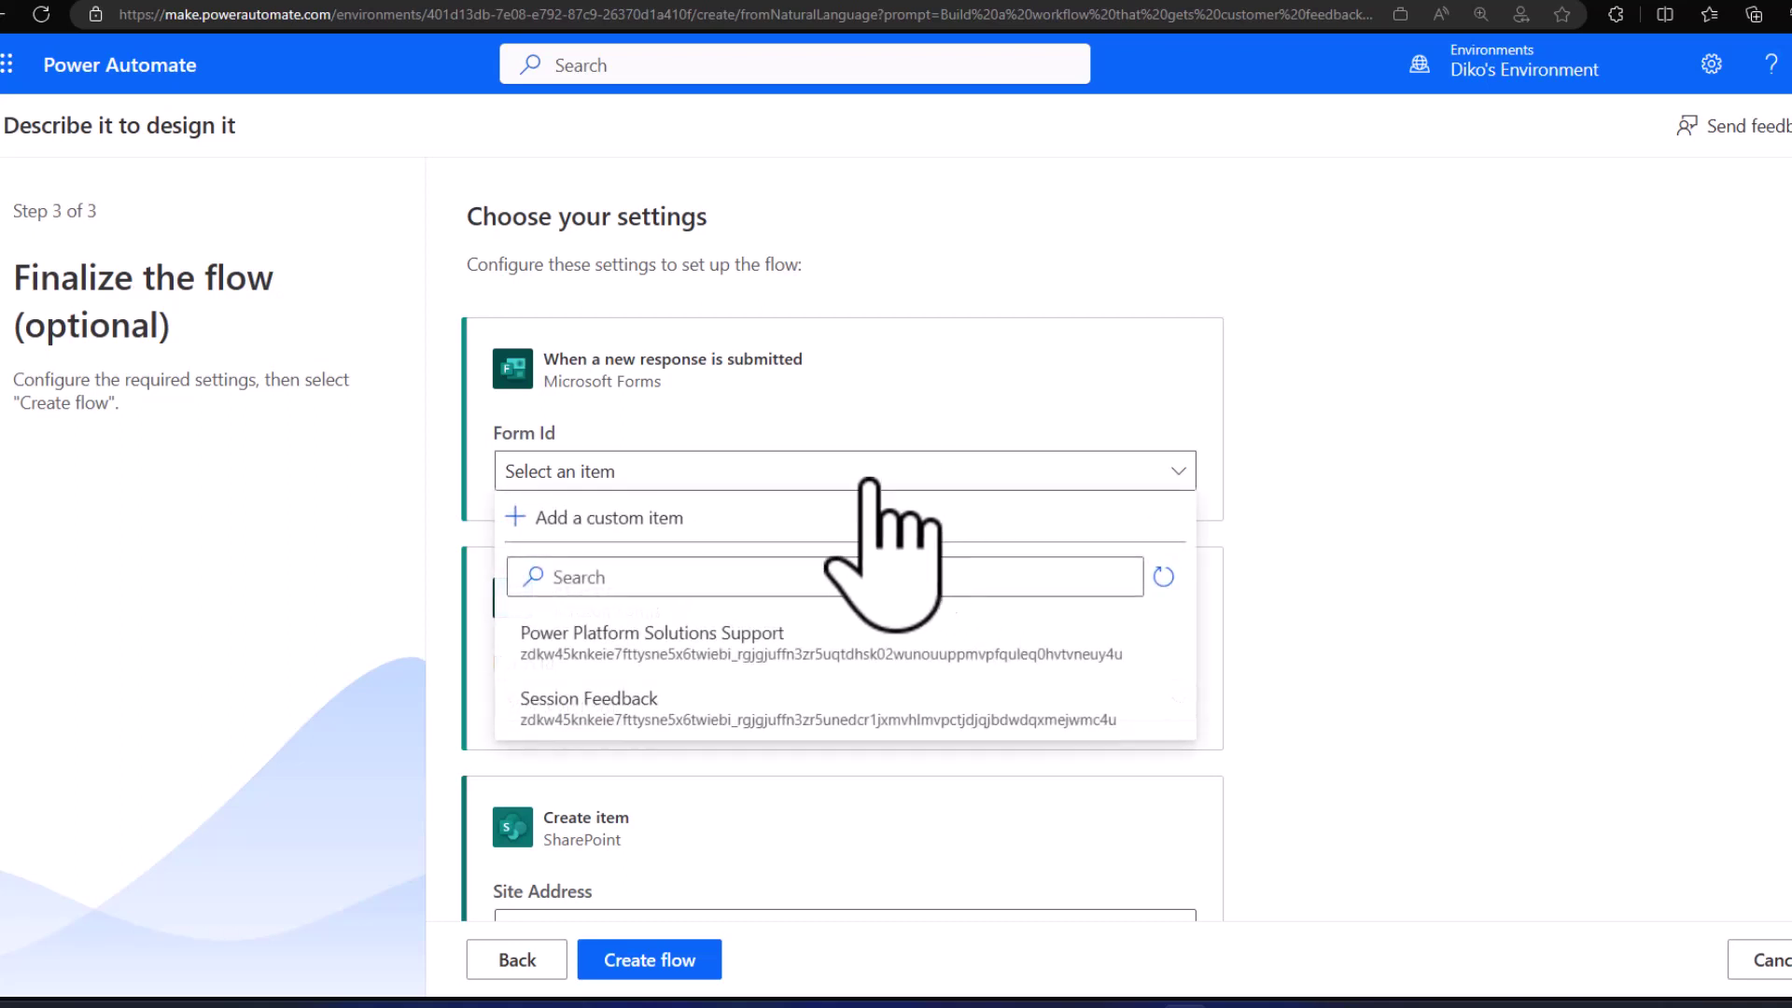
left_click(564, 704)
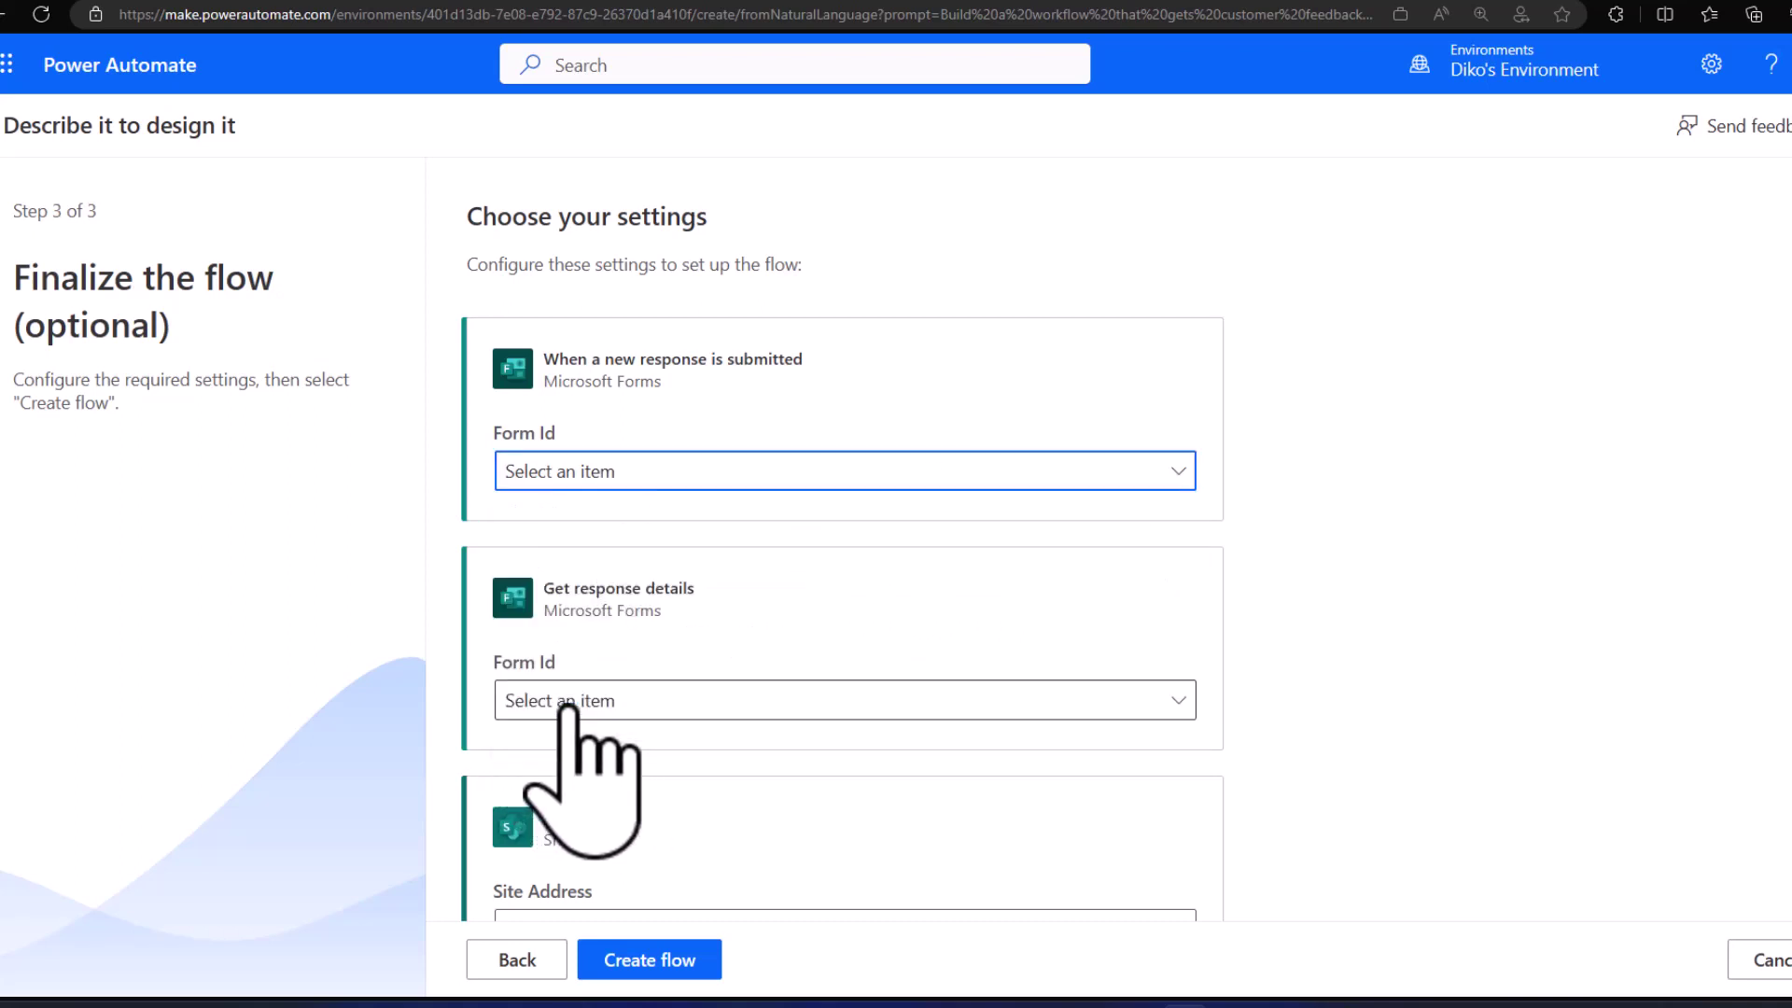
left_click(709, 702)
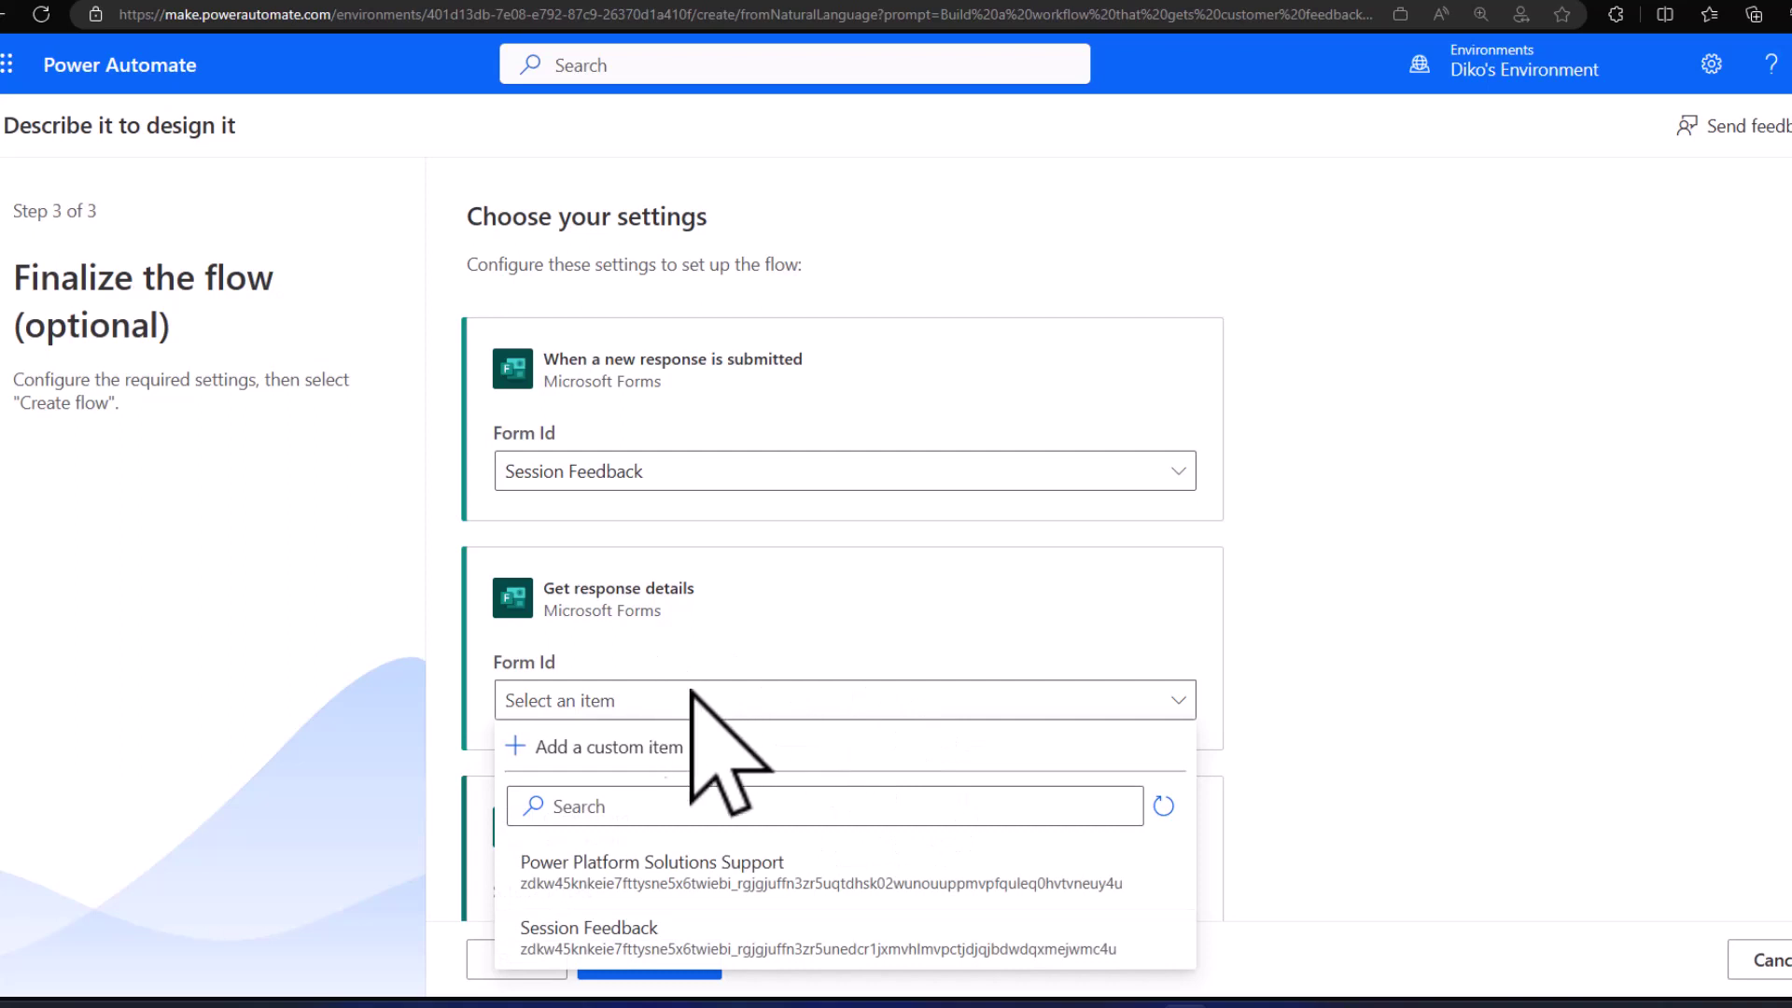
left_click(859, 933)
Step: Point Create item at the demos site's Customer Feedback list and create the flow
scroll(1347, 718, "down", 2)
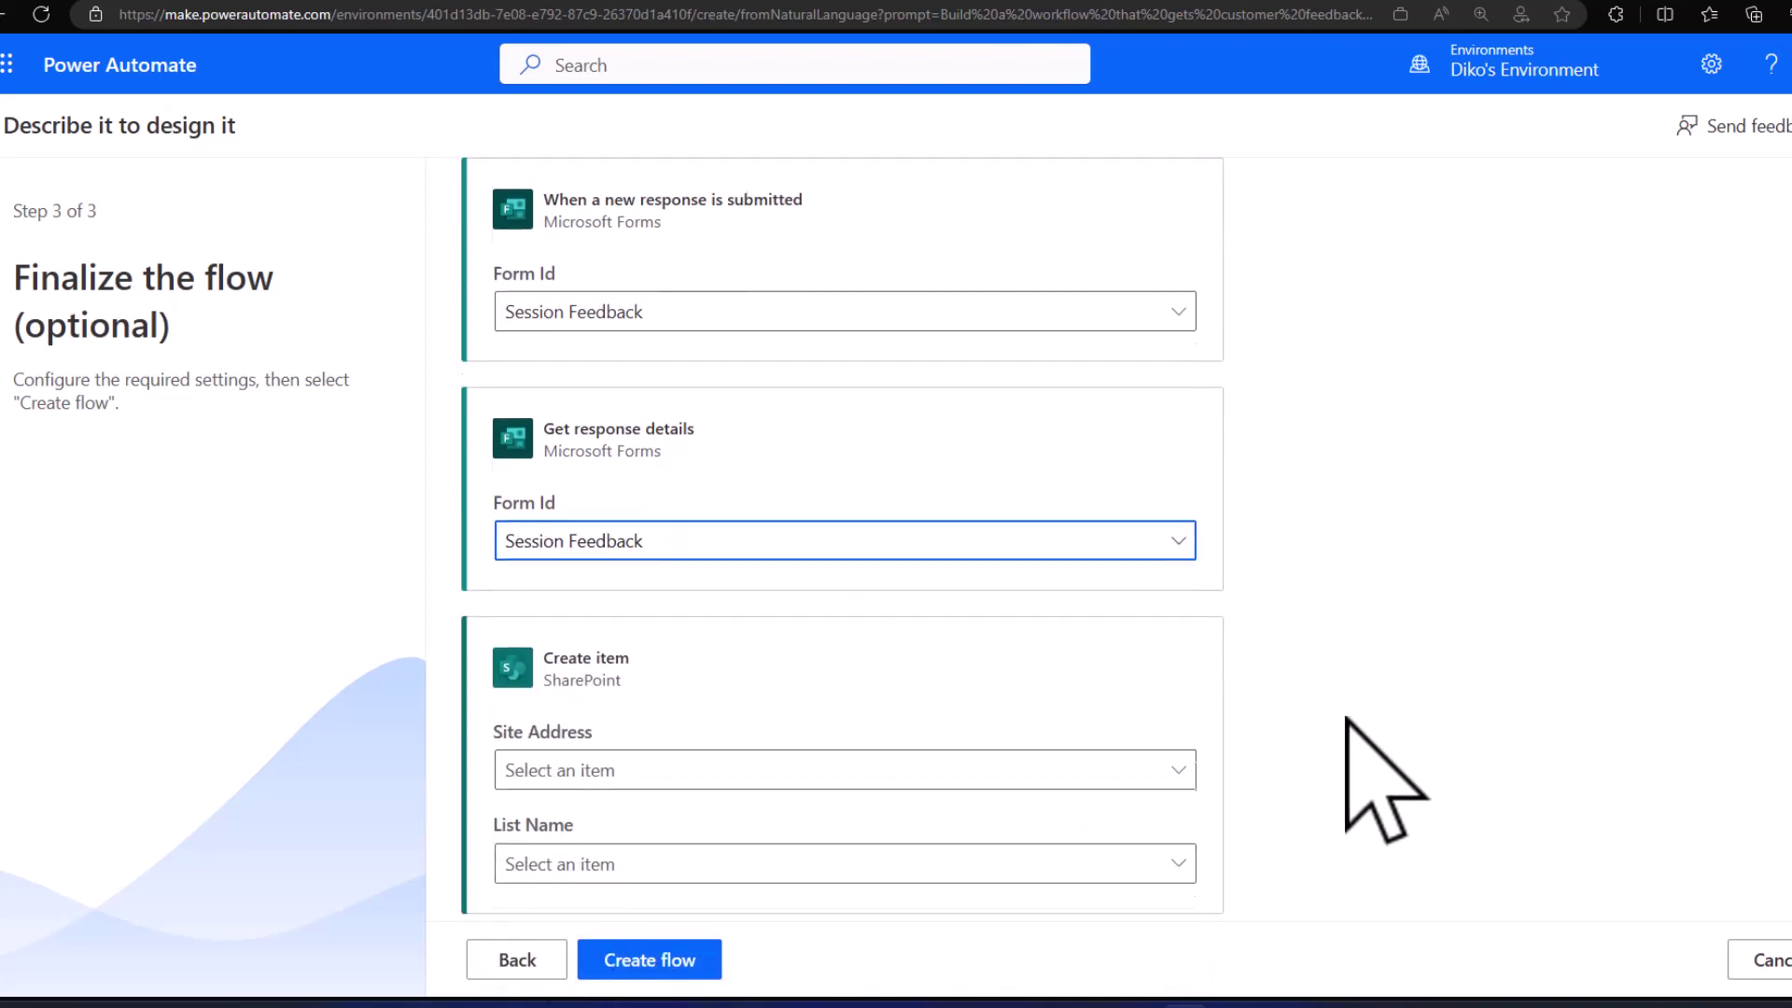
left_click(1157, 769)
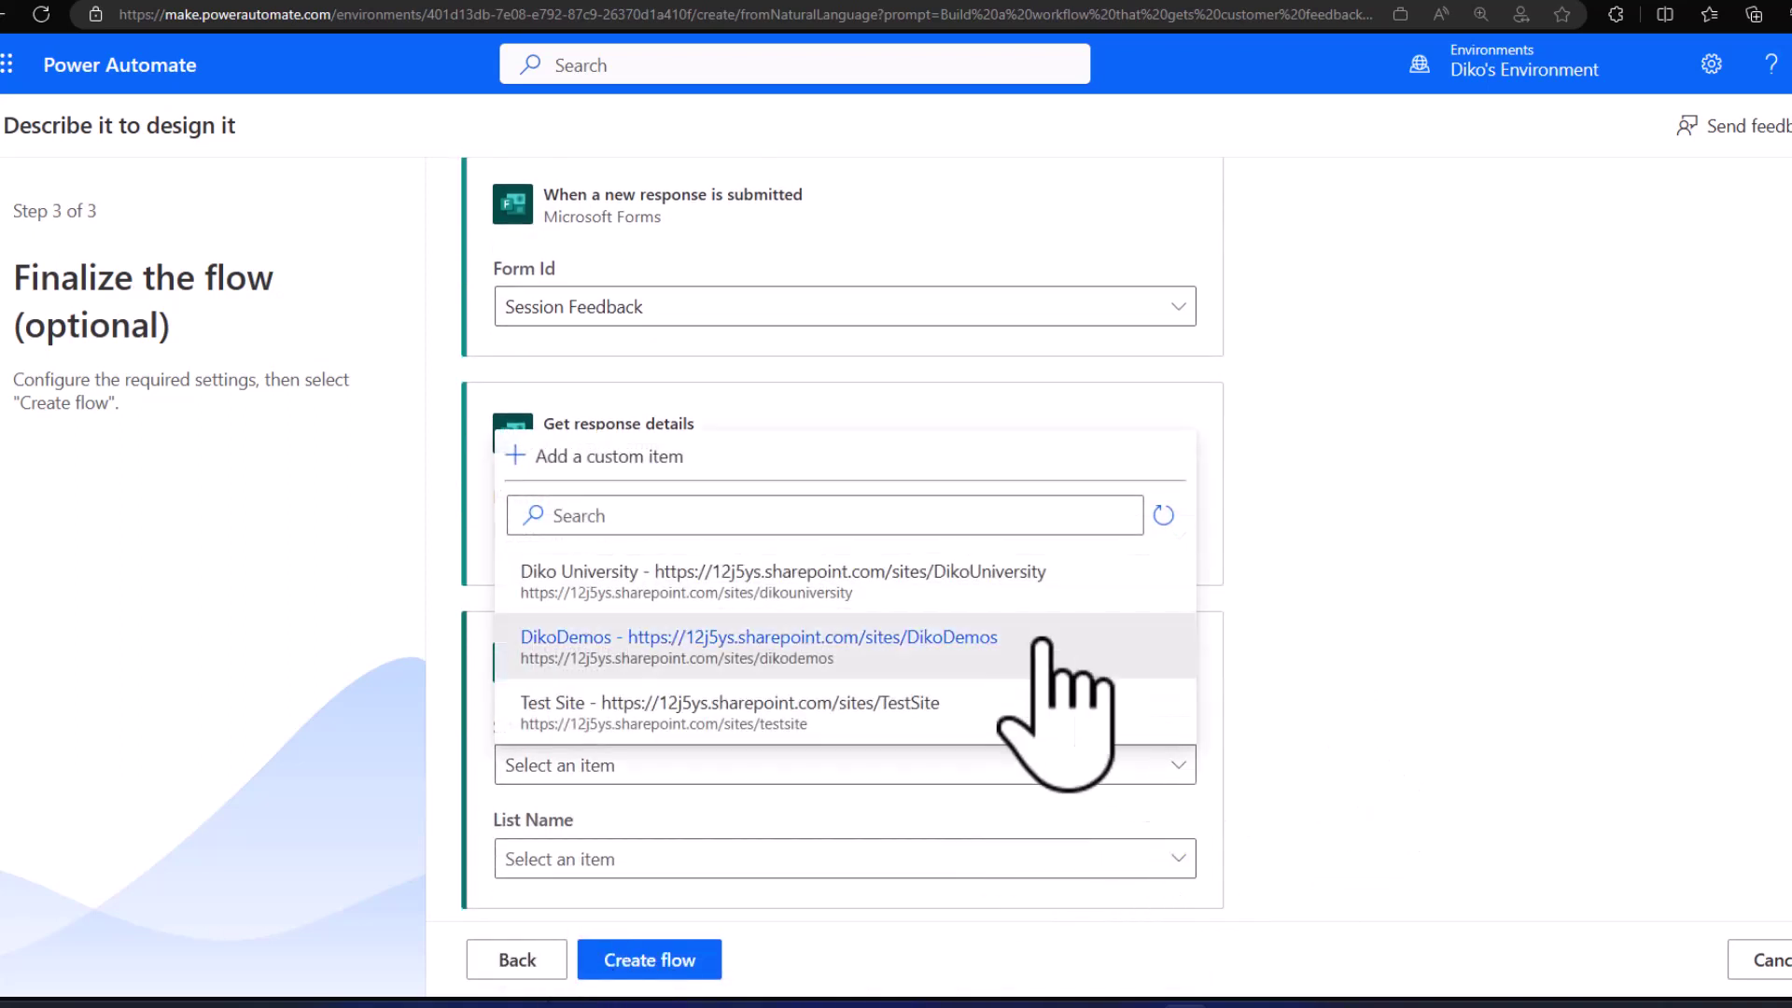
left_click(581, 642)
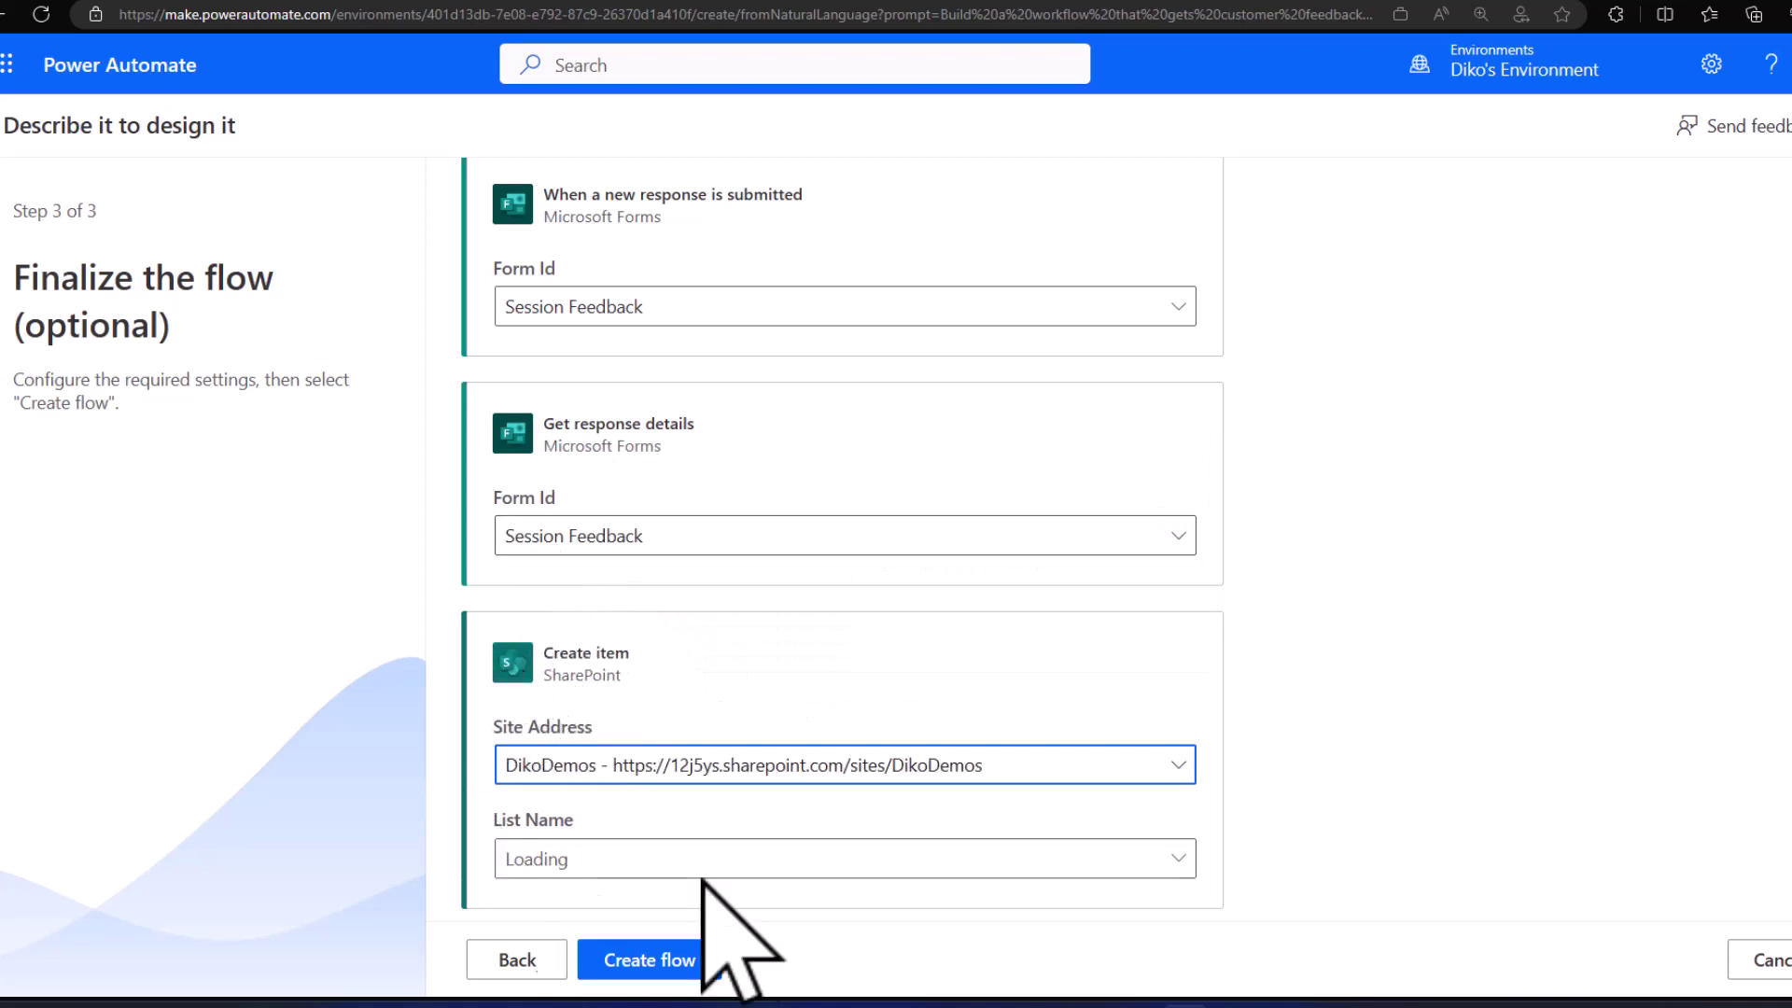
left_click(919, 858)
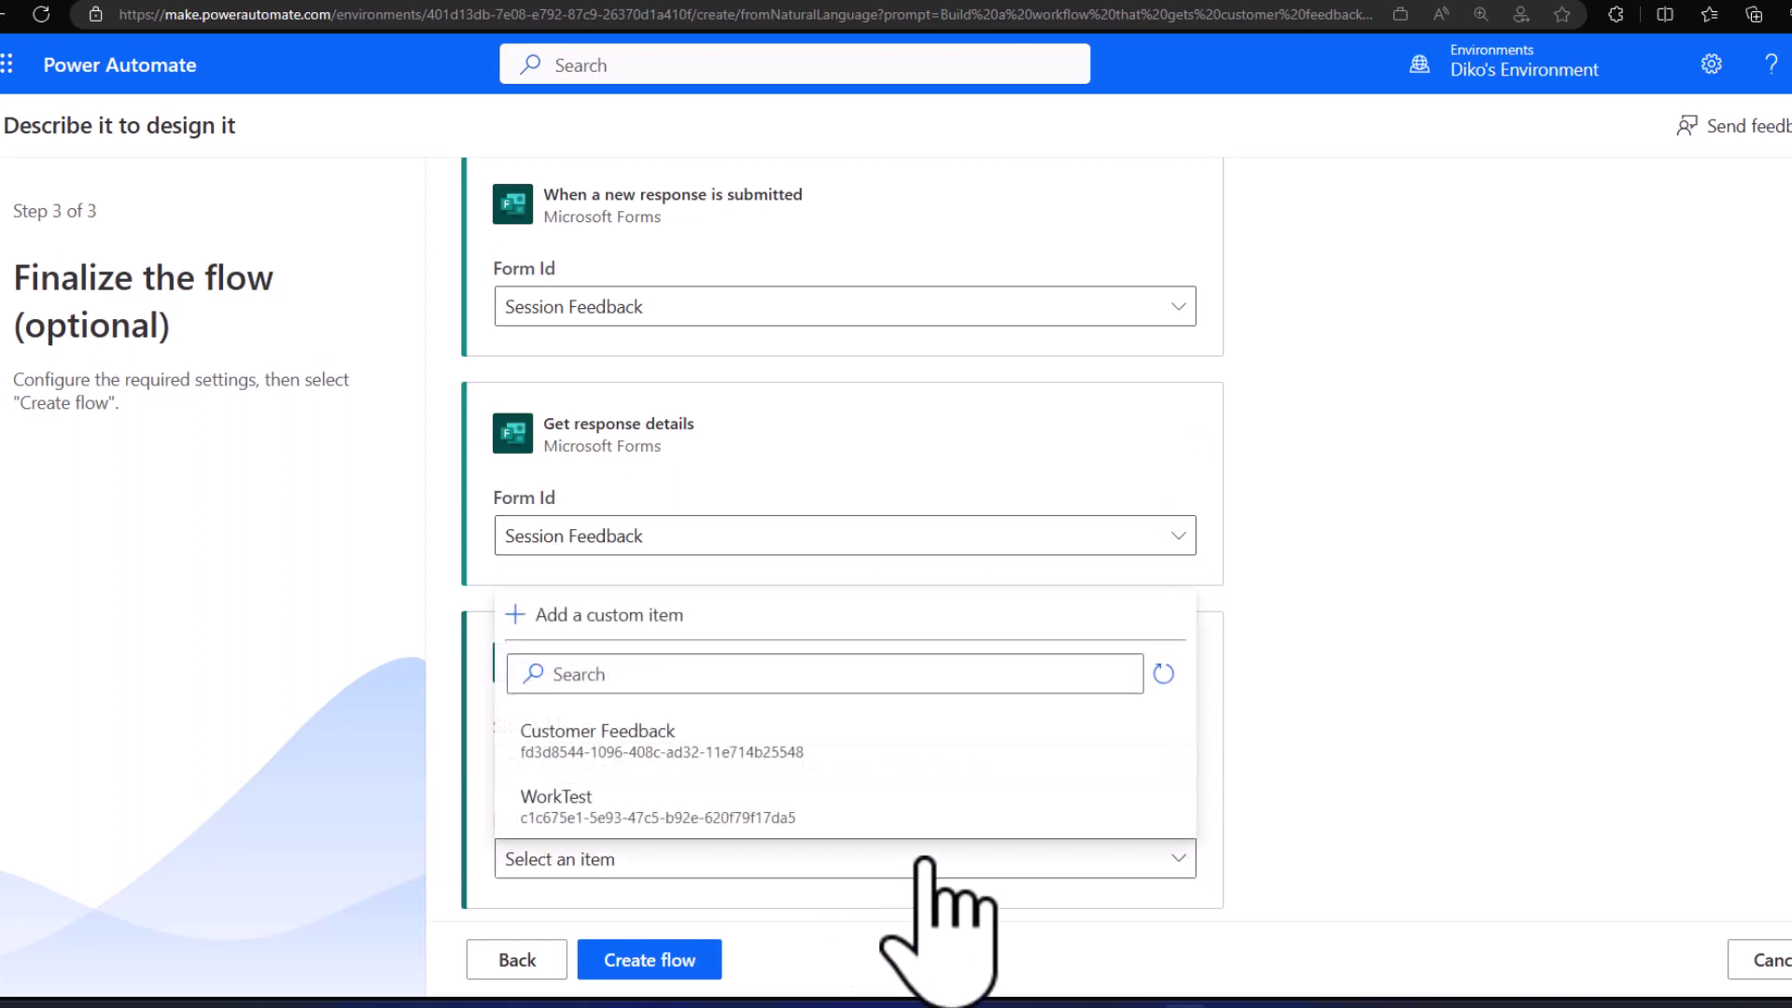
left_click(620, 739)
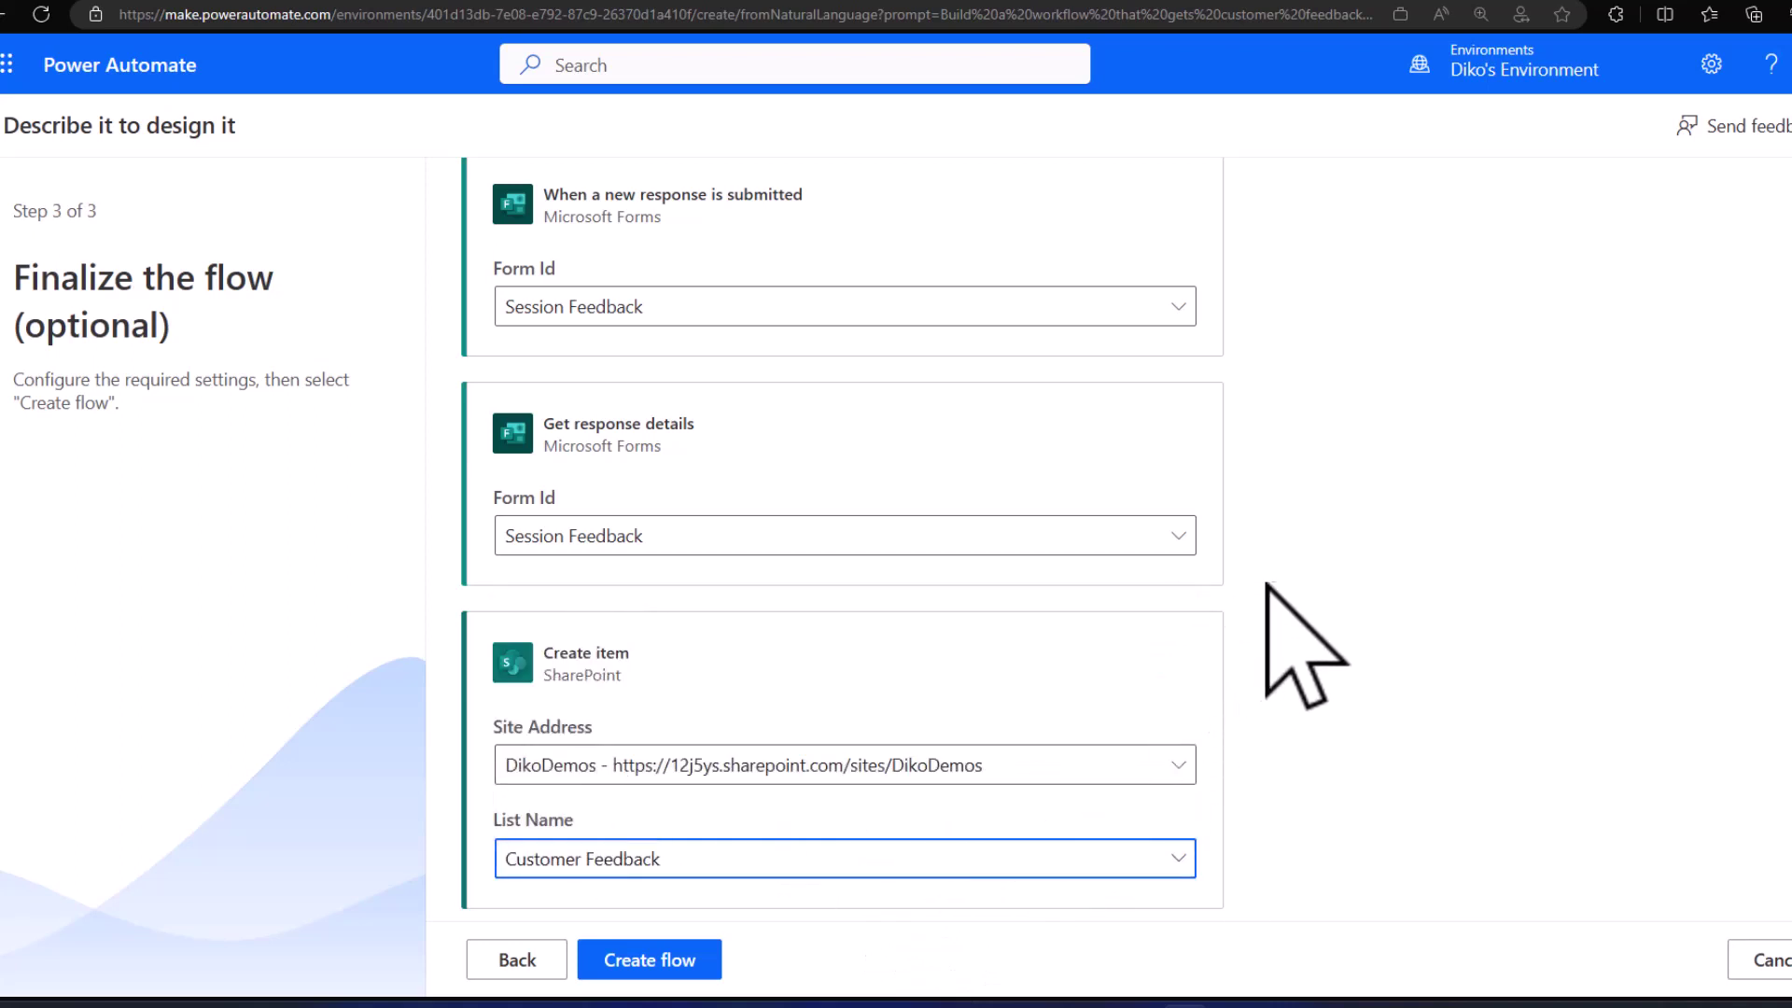
scroll(1288, 586, "up", 2)
scroll(1256, 447, "down", 2)
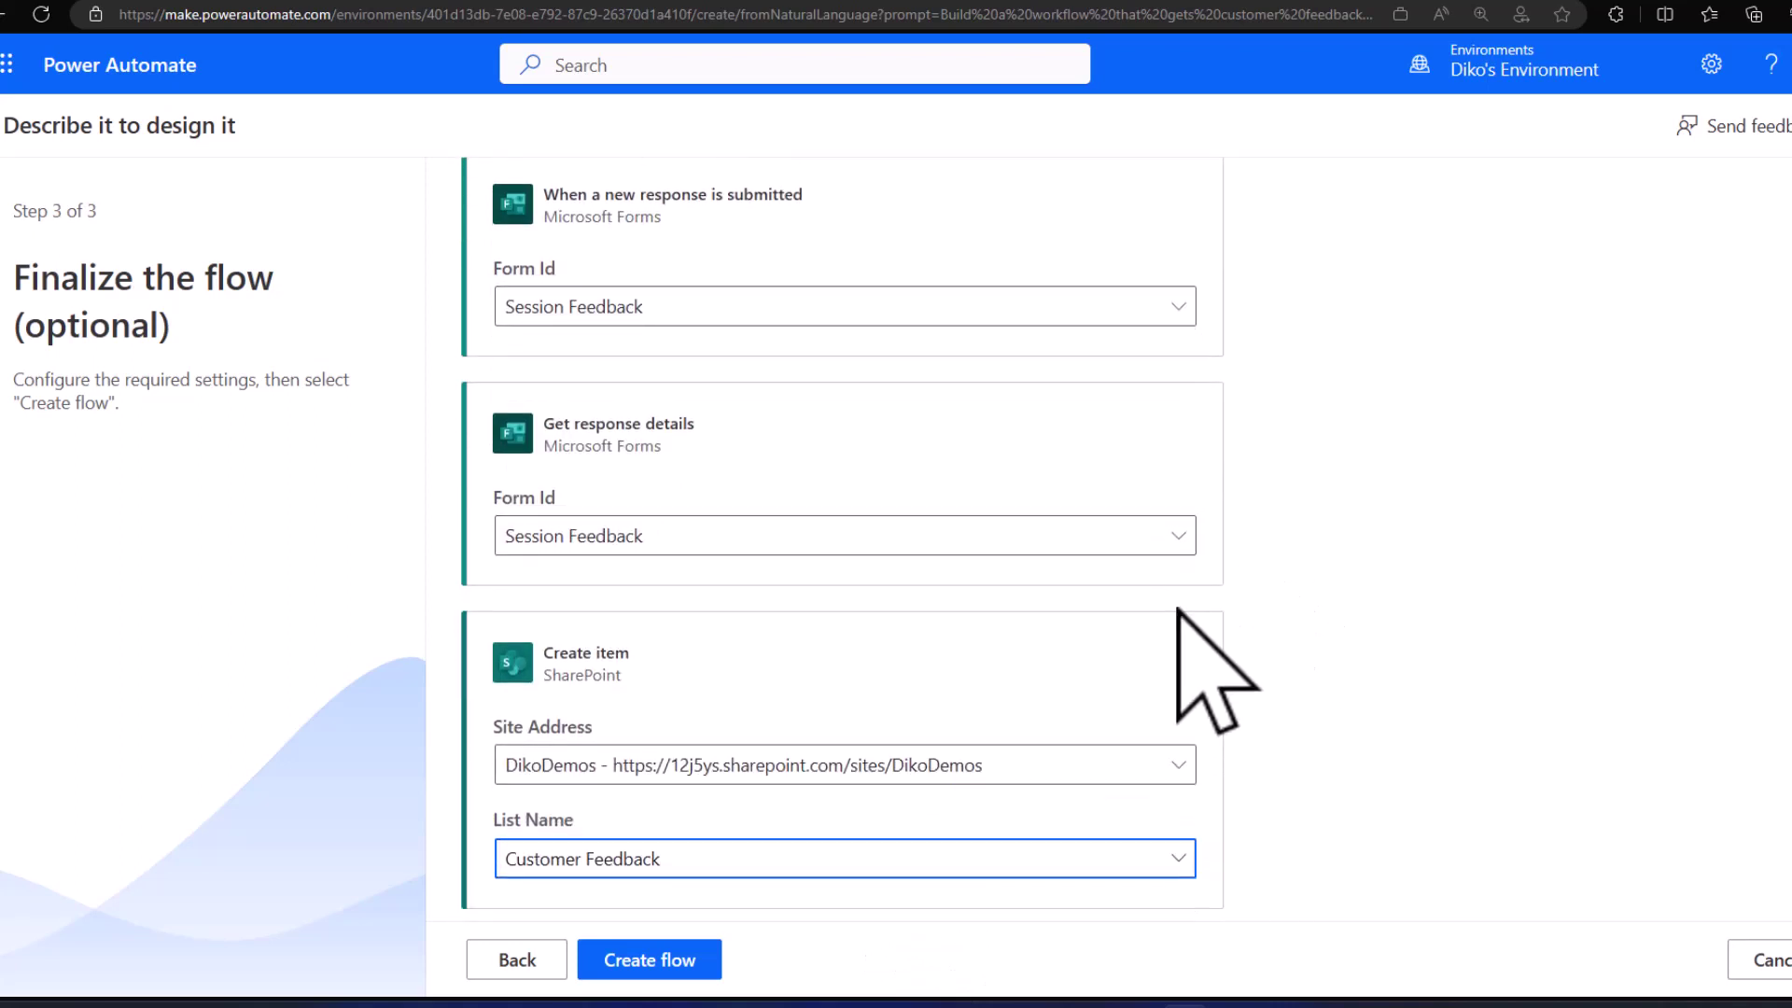
left_click(685, 961)
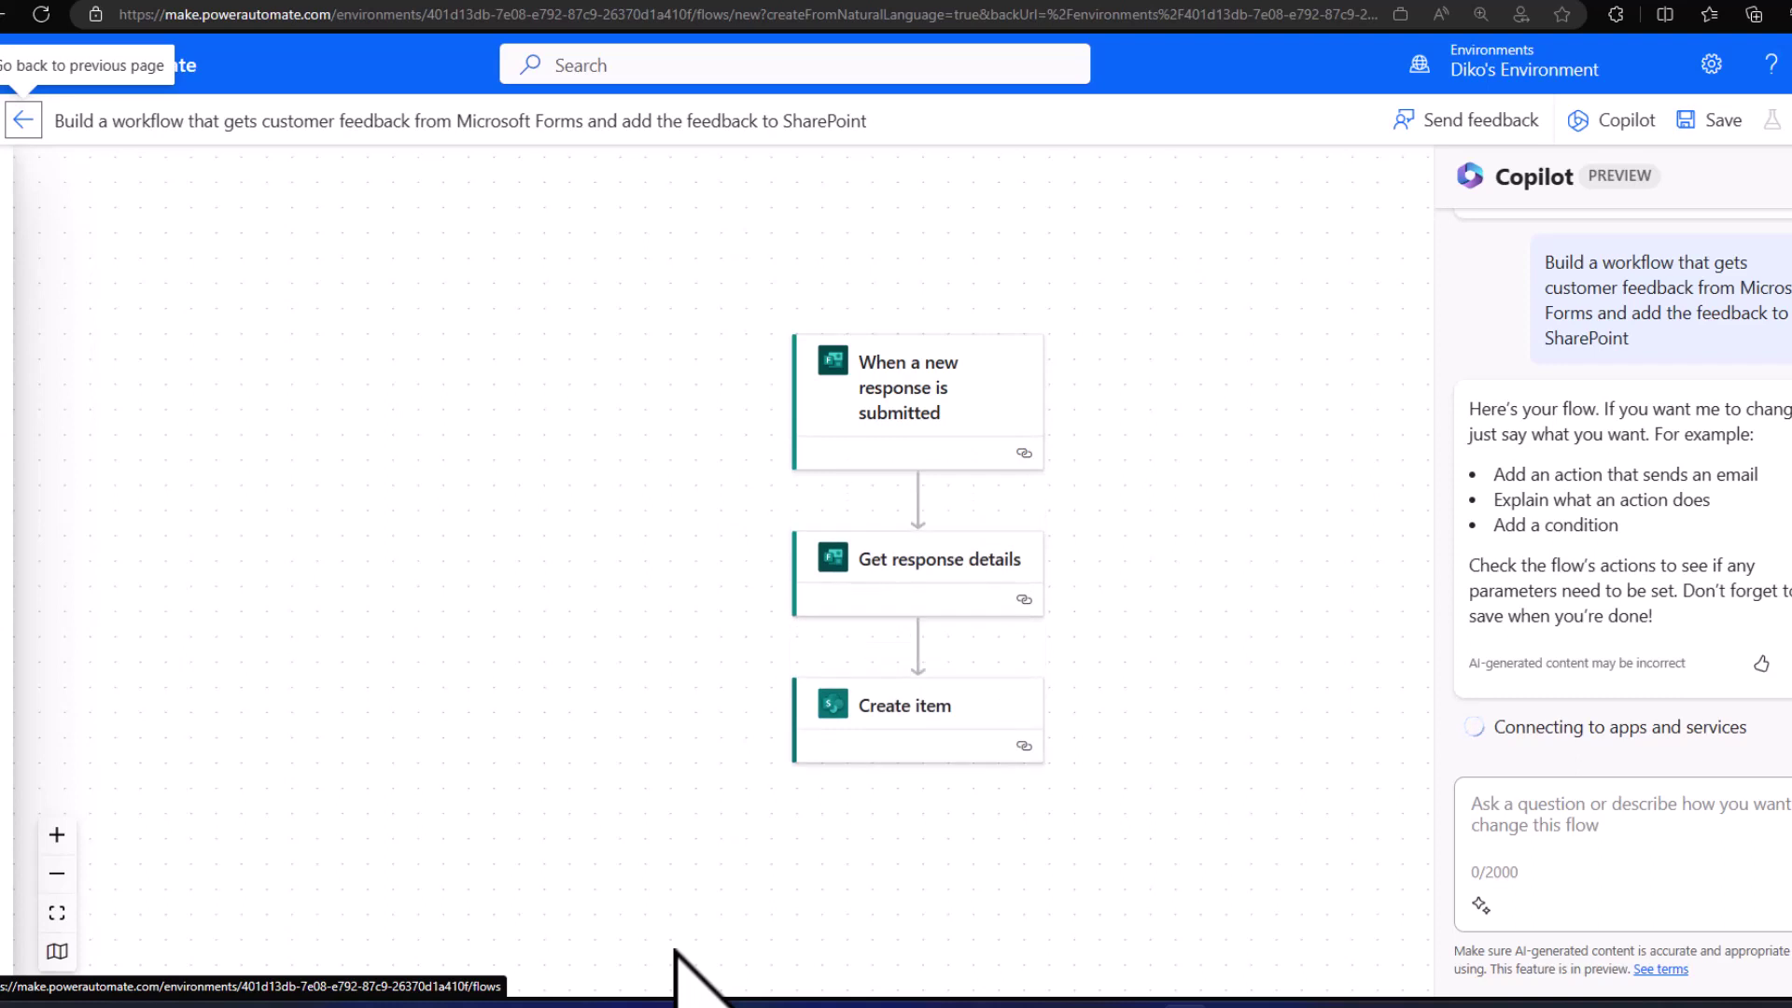
left_click(946, 397)
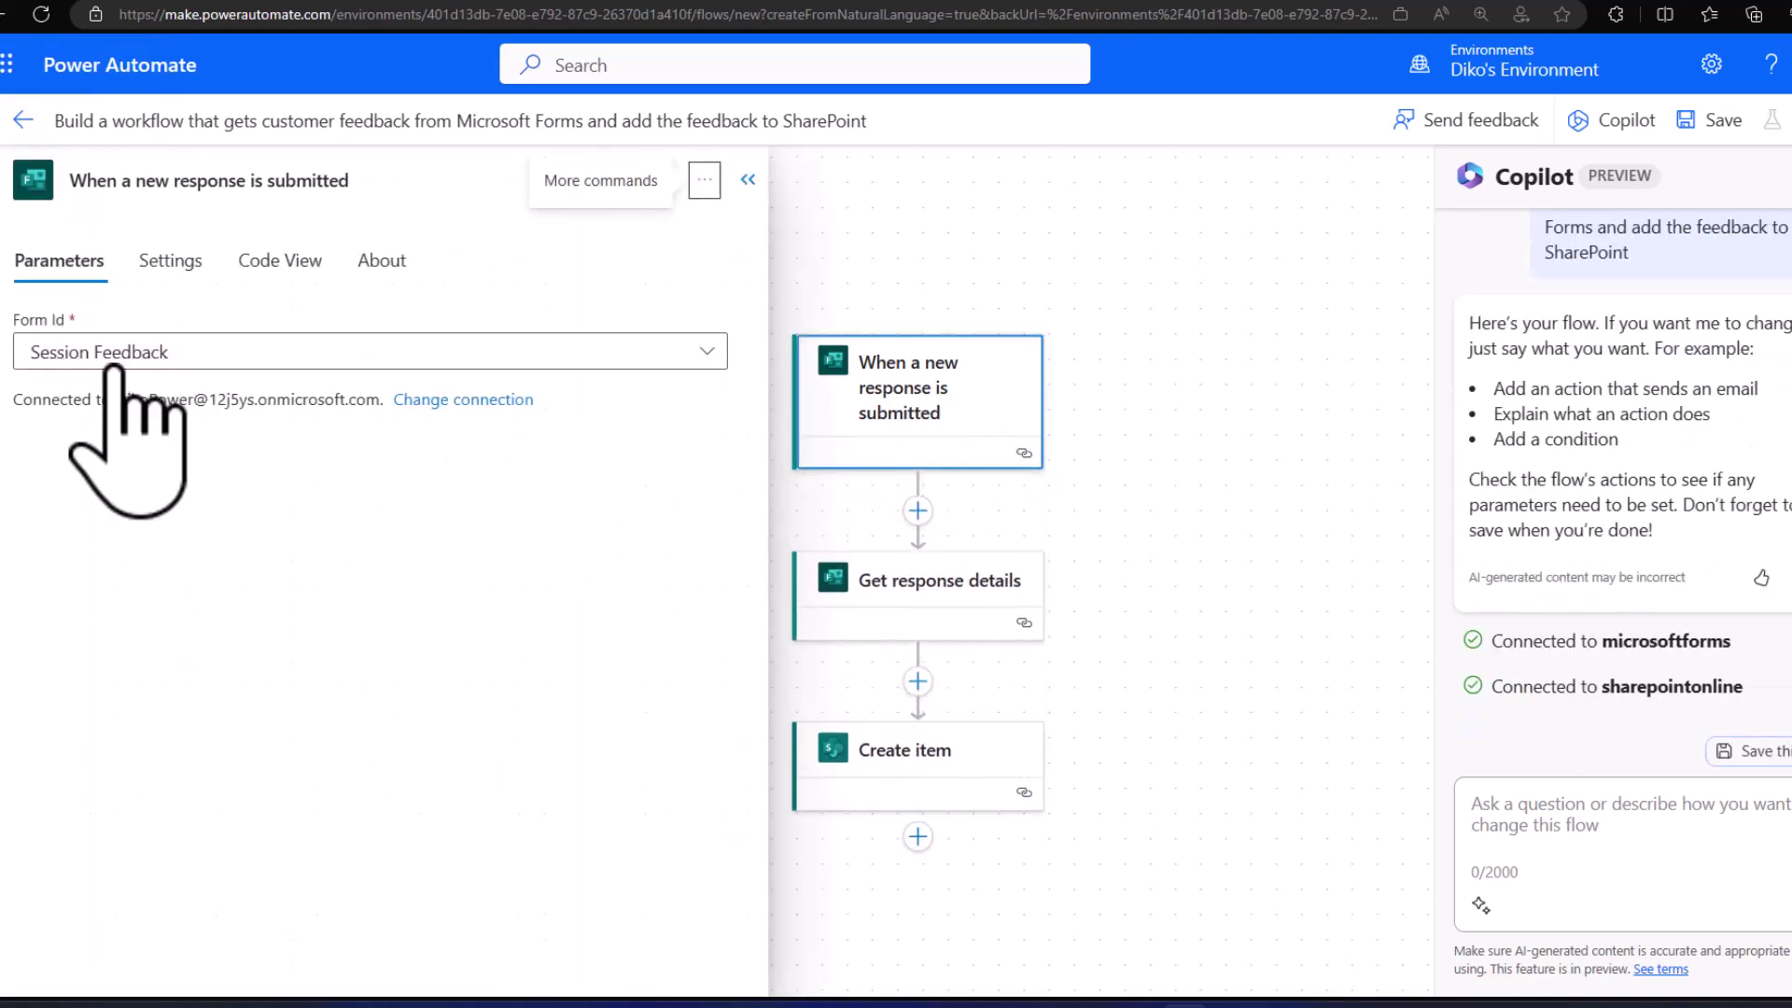
left_click(936, 490)
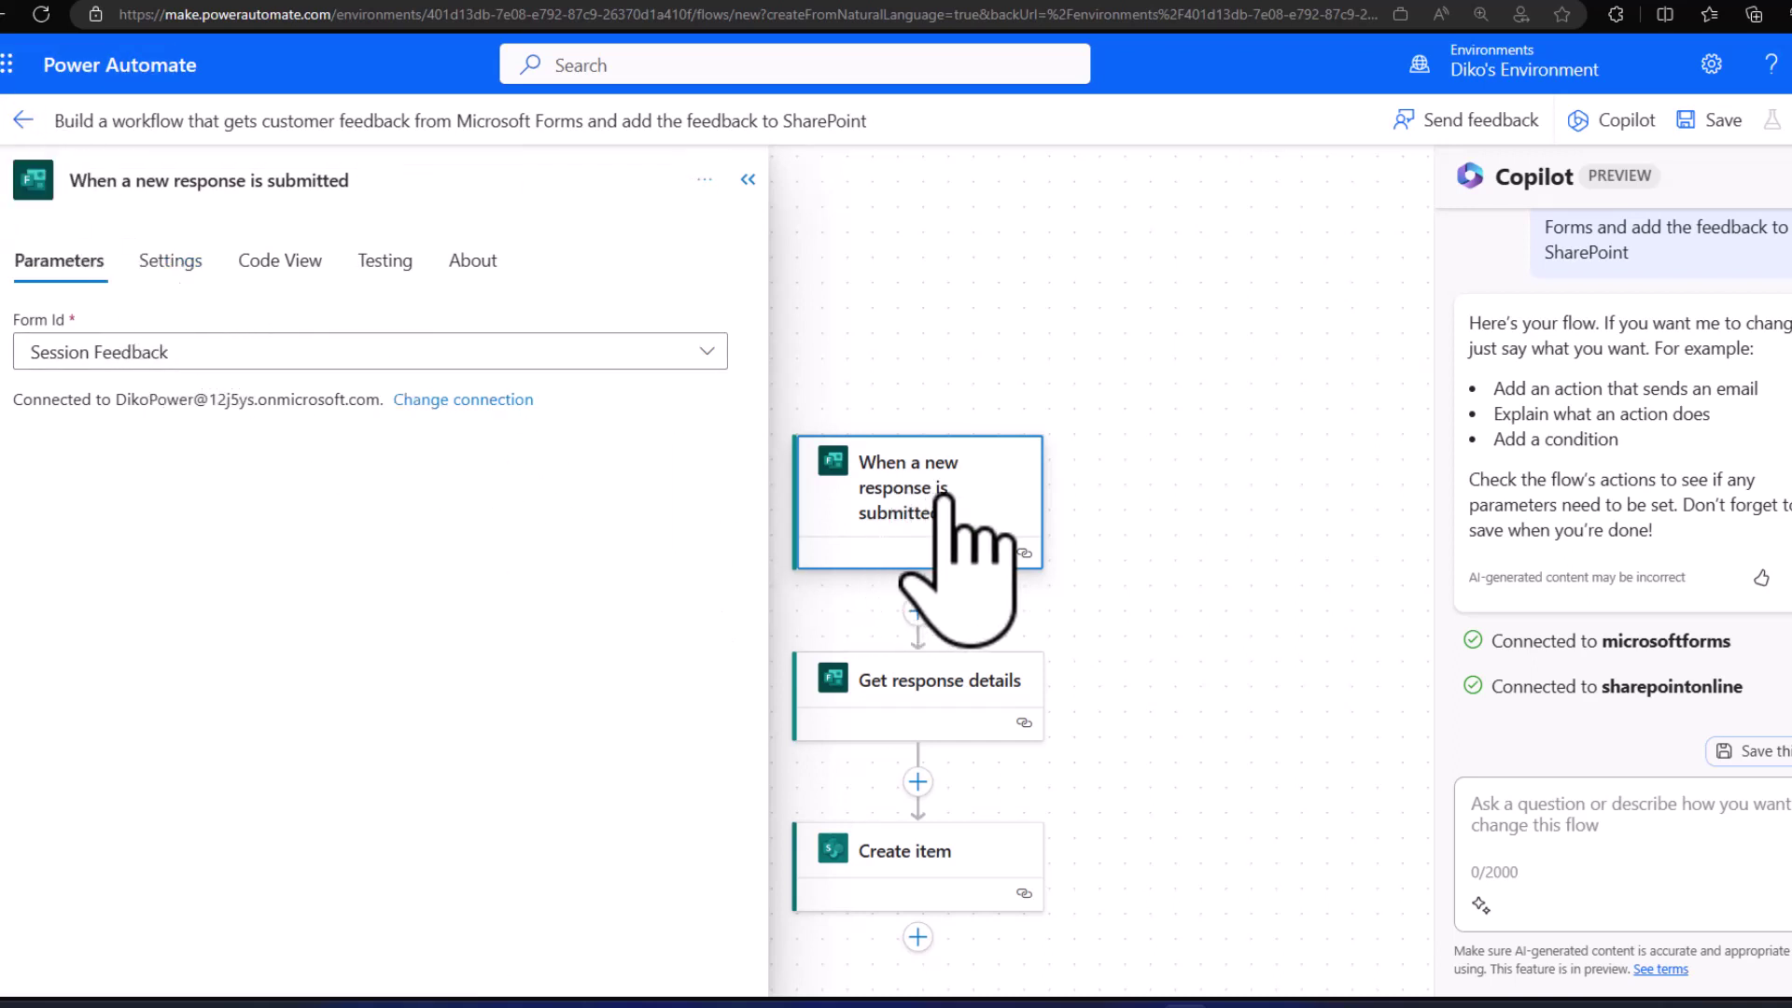
left_click(747, 179)
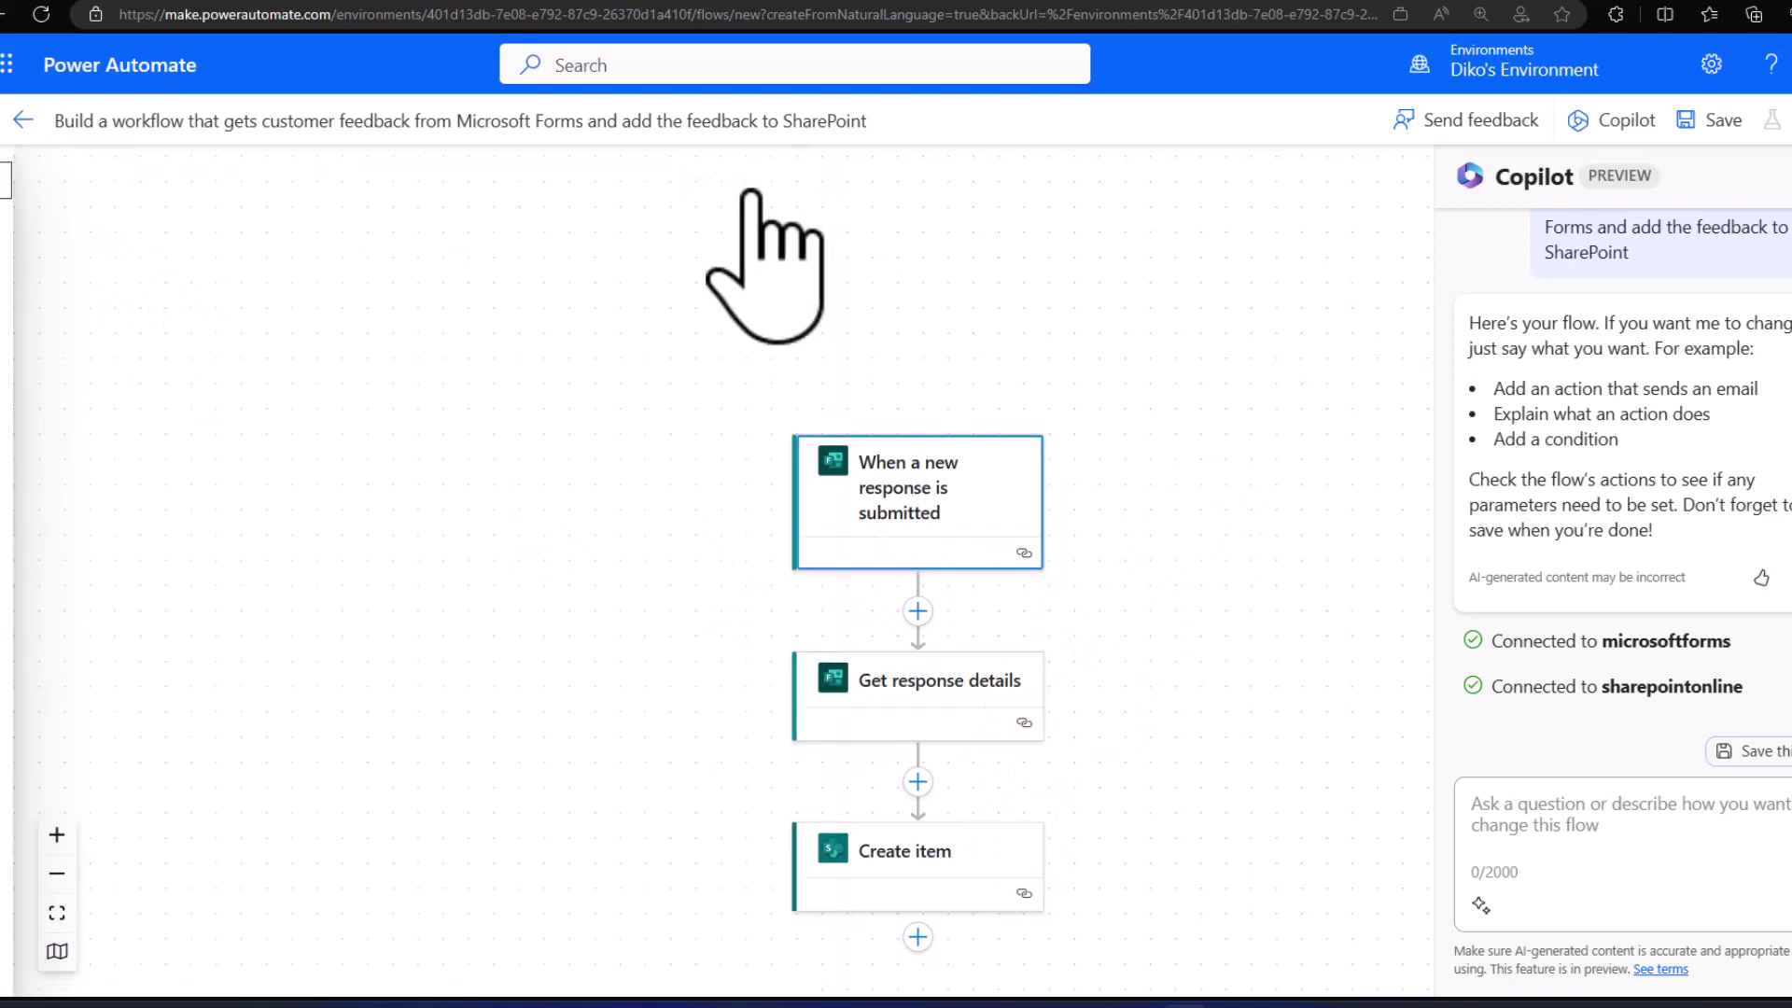
scroll(933, 699, "down", 1)
left_click(924, 804)
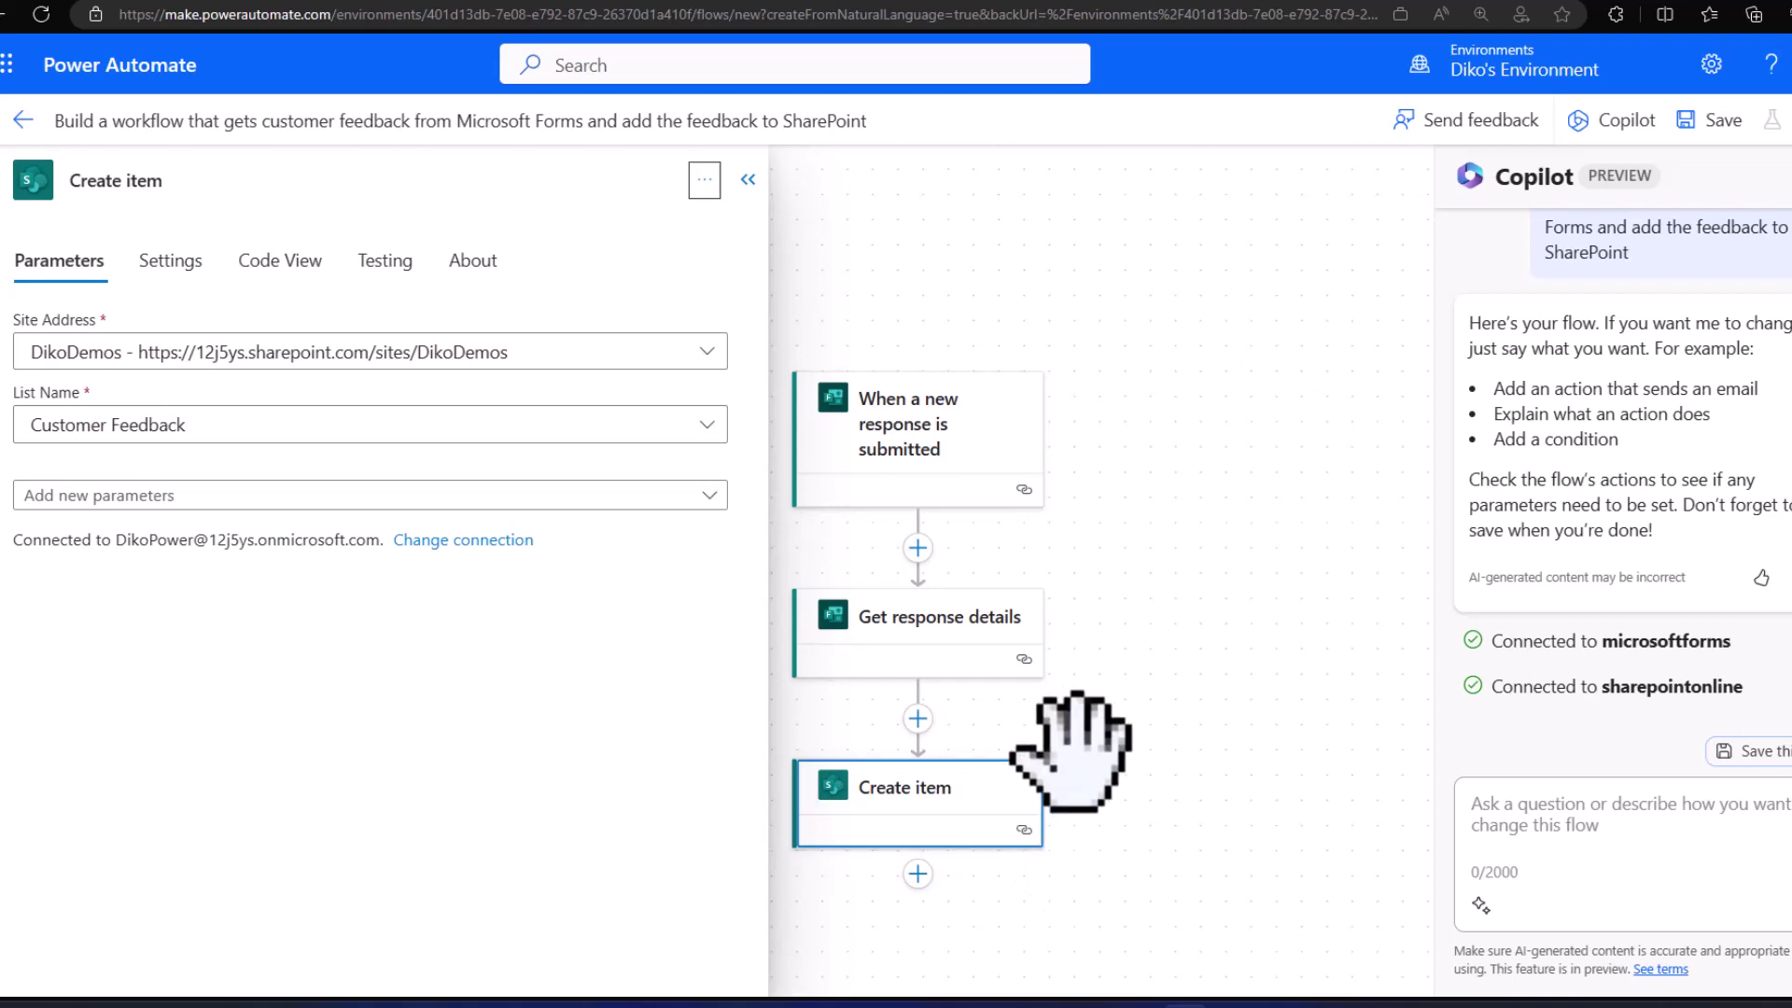
left_click(756, 4)
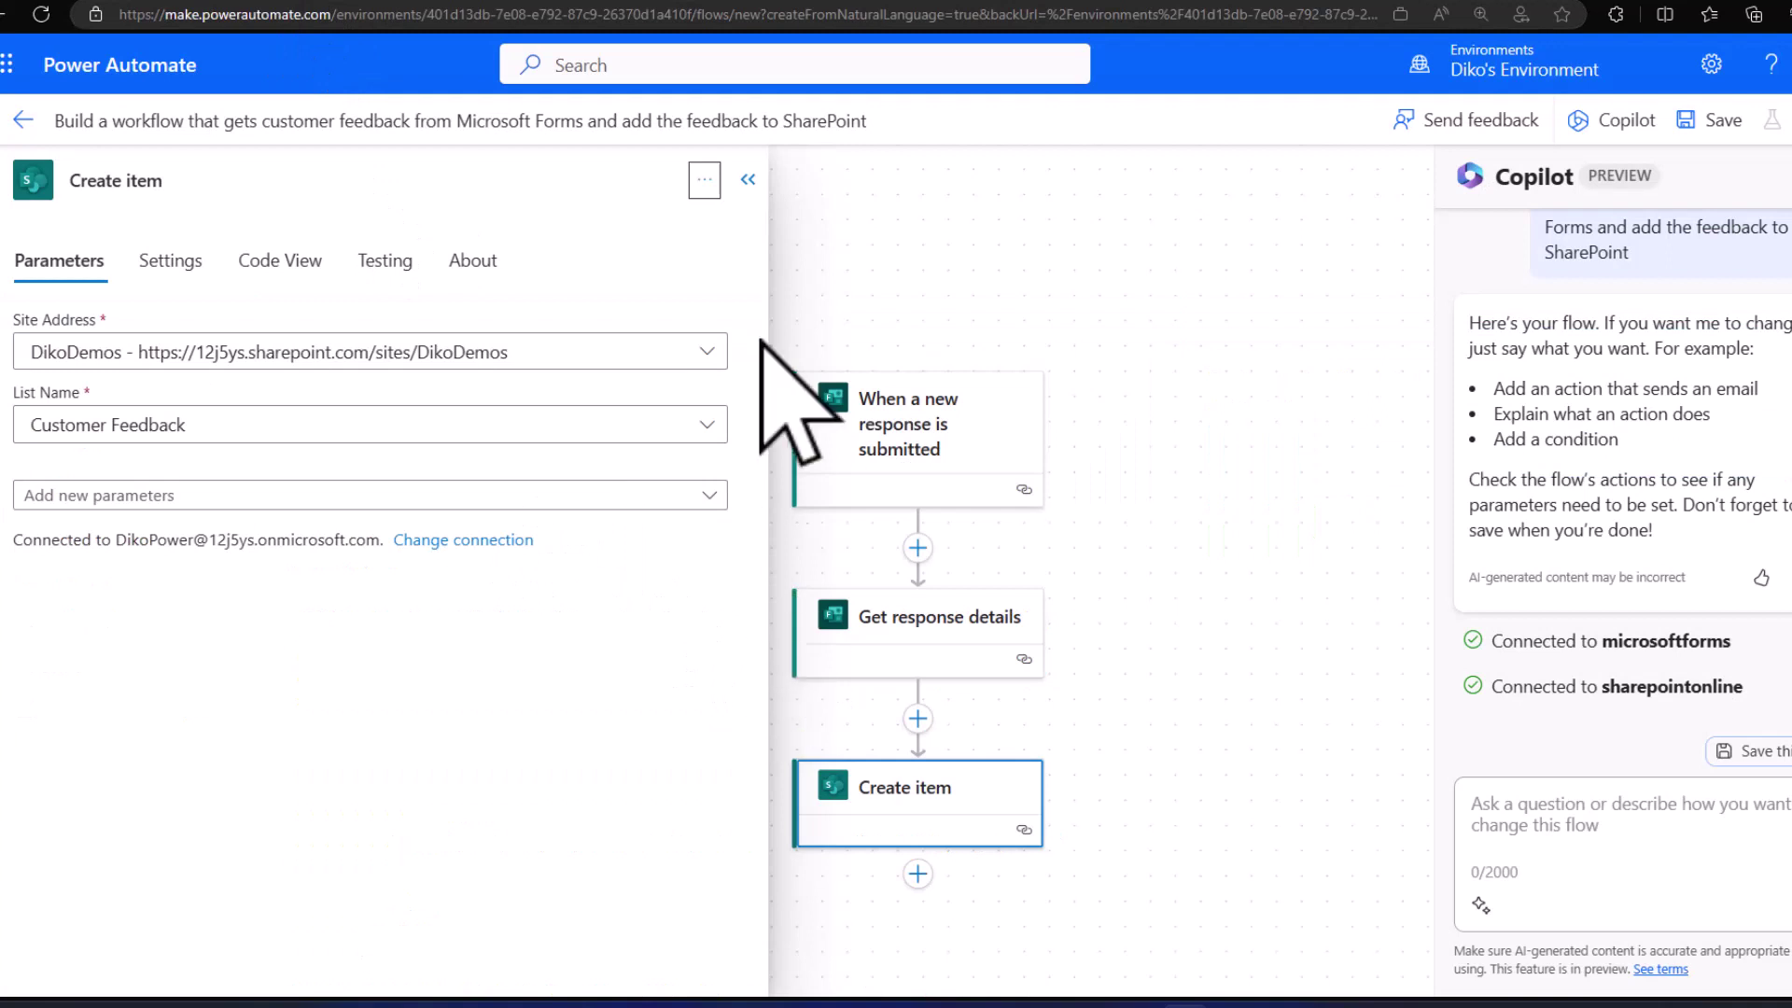
left_click(748, 179)
scroll(1188, 740, "down", 2)
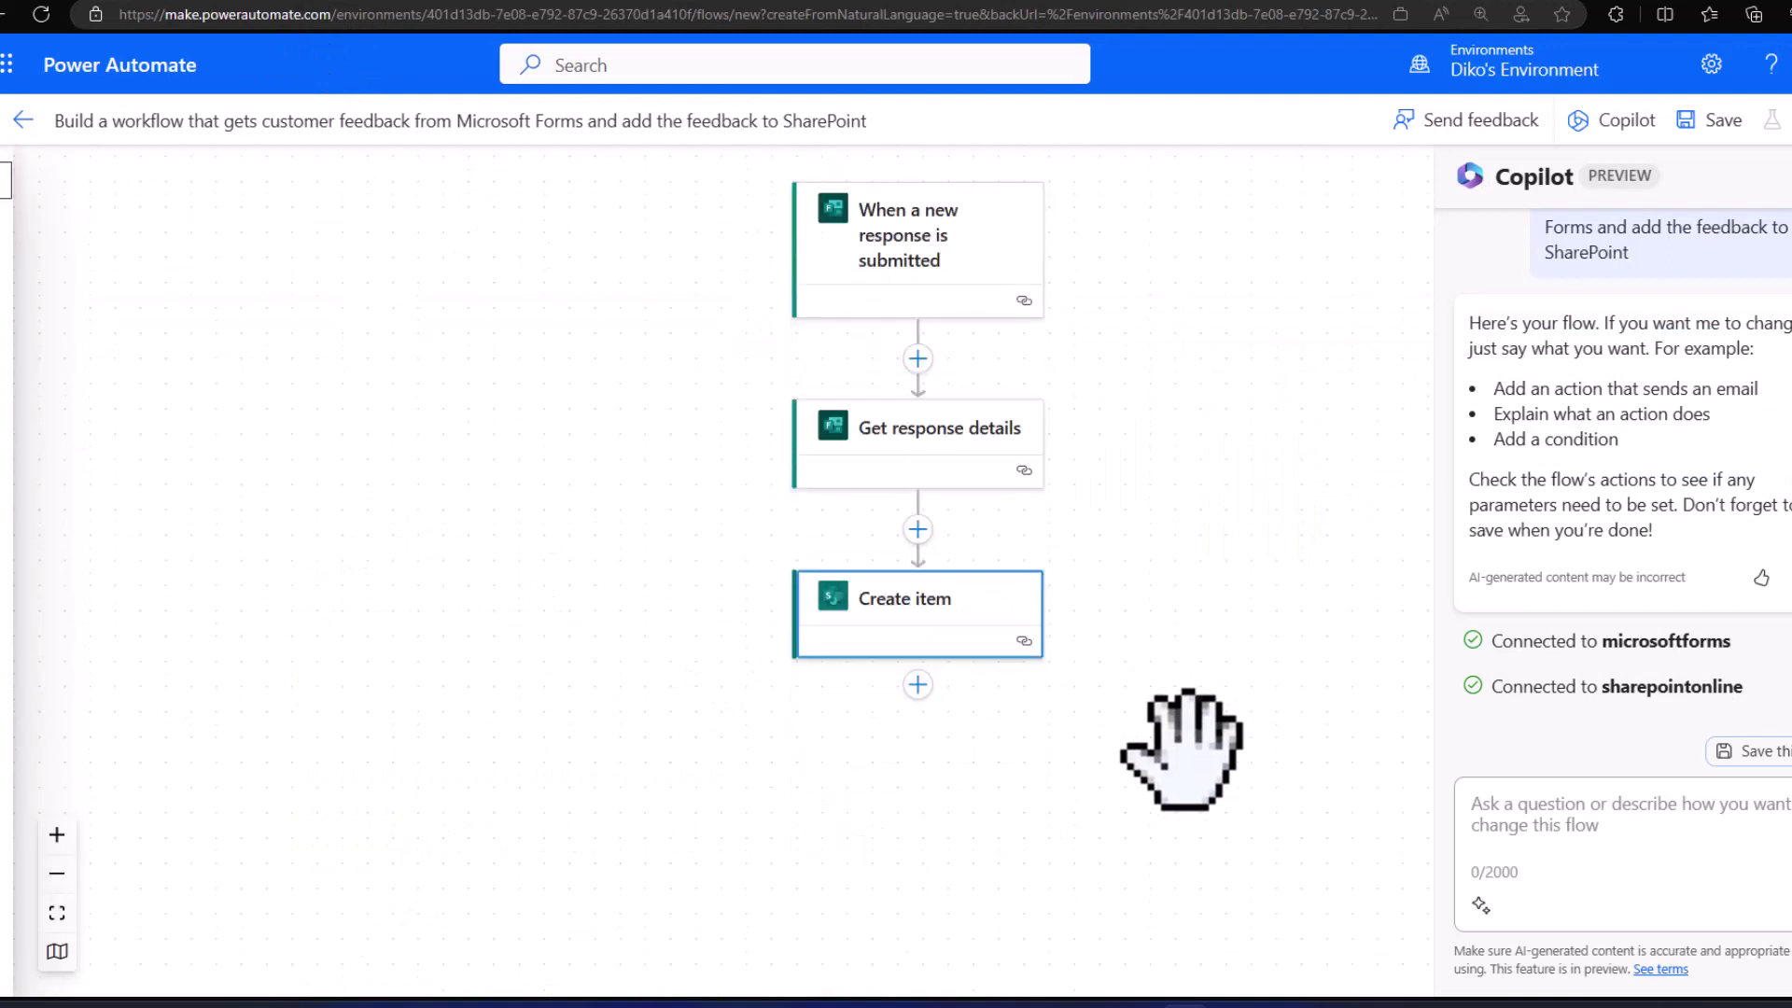
scroll(1188, 740, "up", 1)
Step: Start a Copilot request to send the submitter an email that thanks them
left_click(1517, 831)
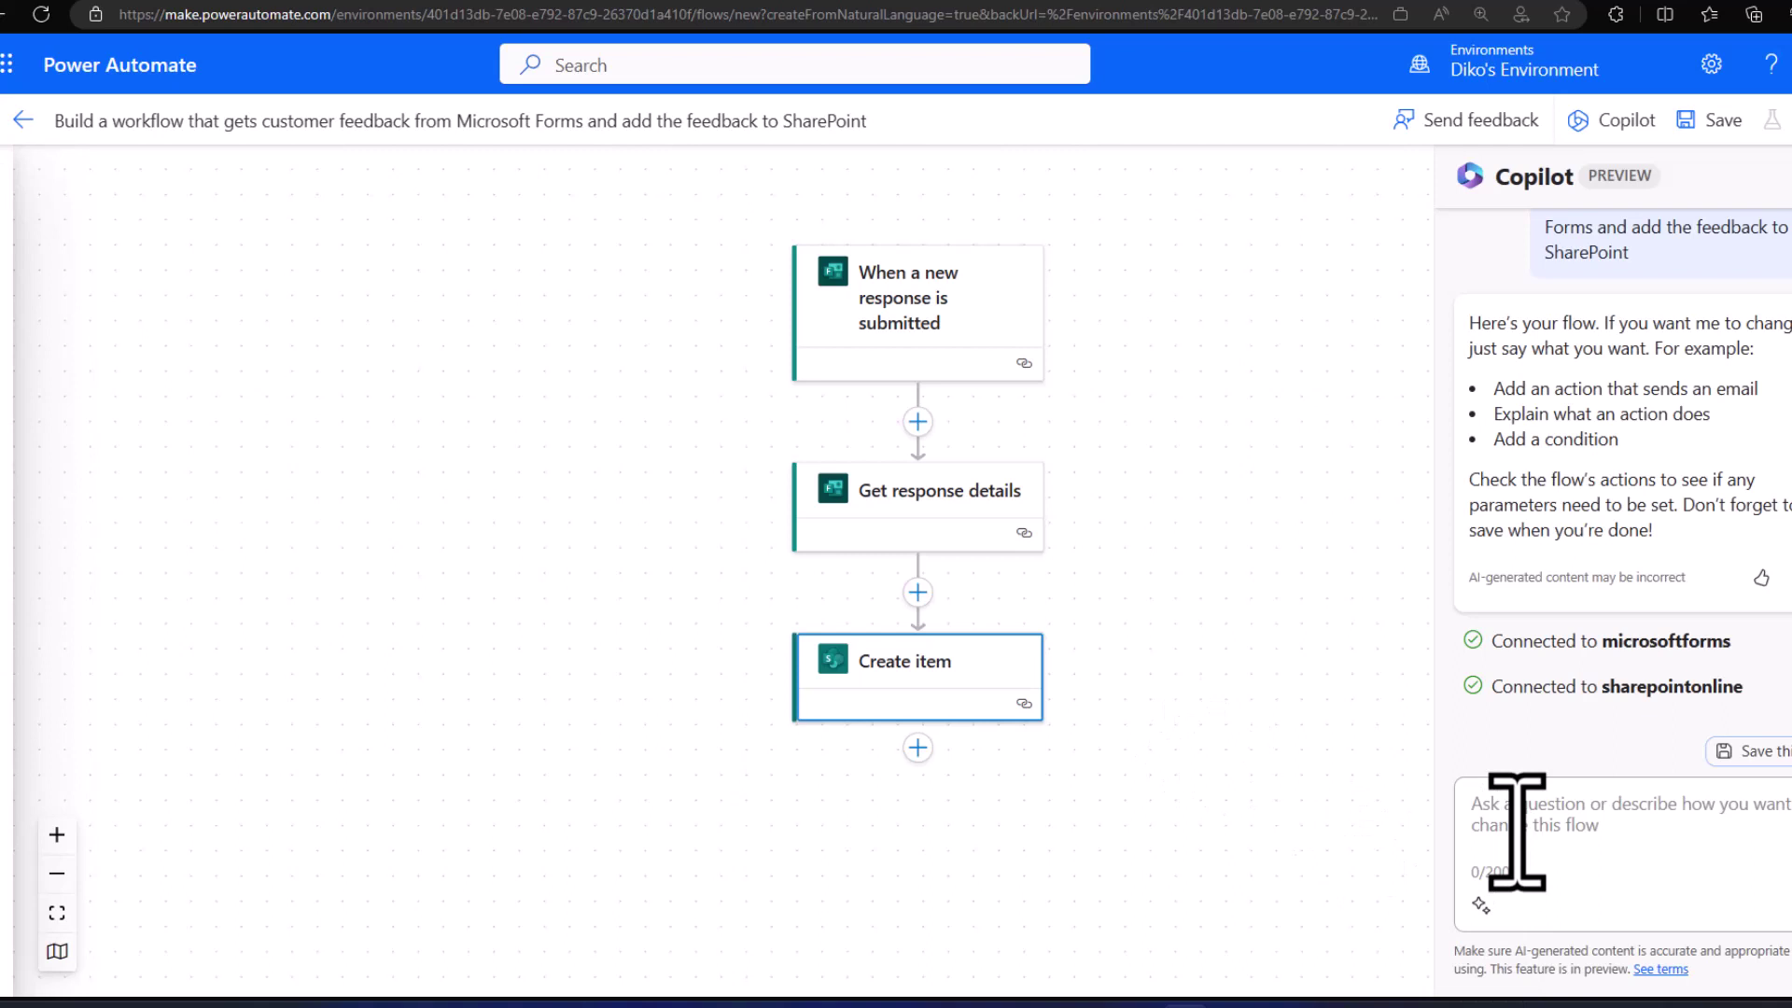
type("Send an email to the submitter ")
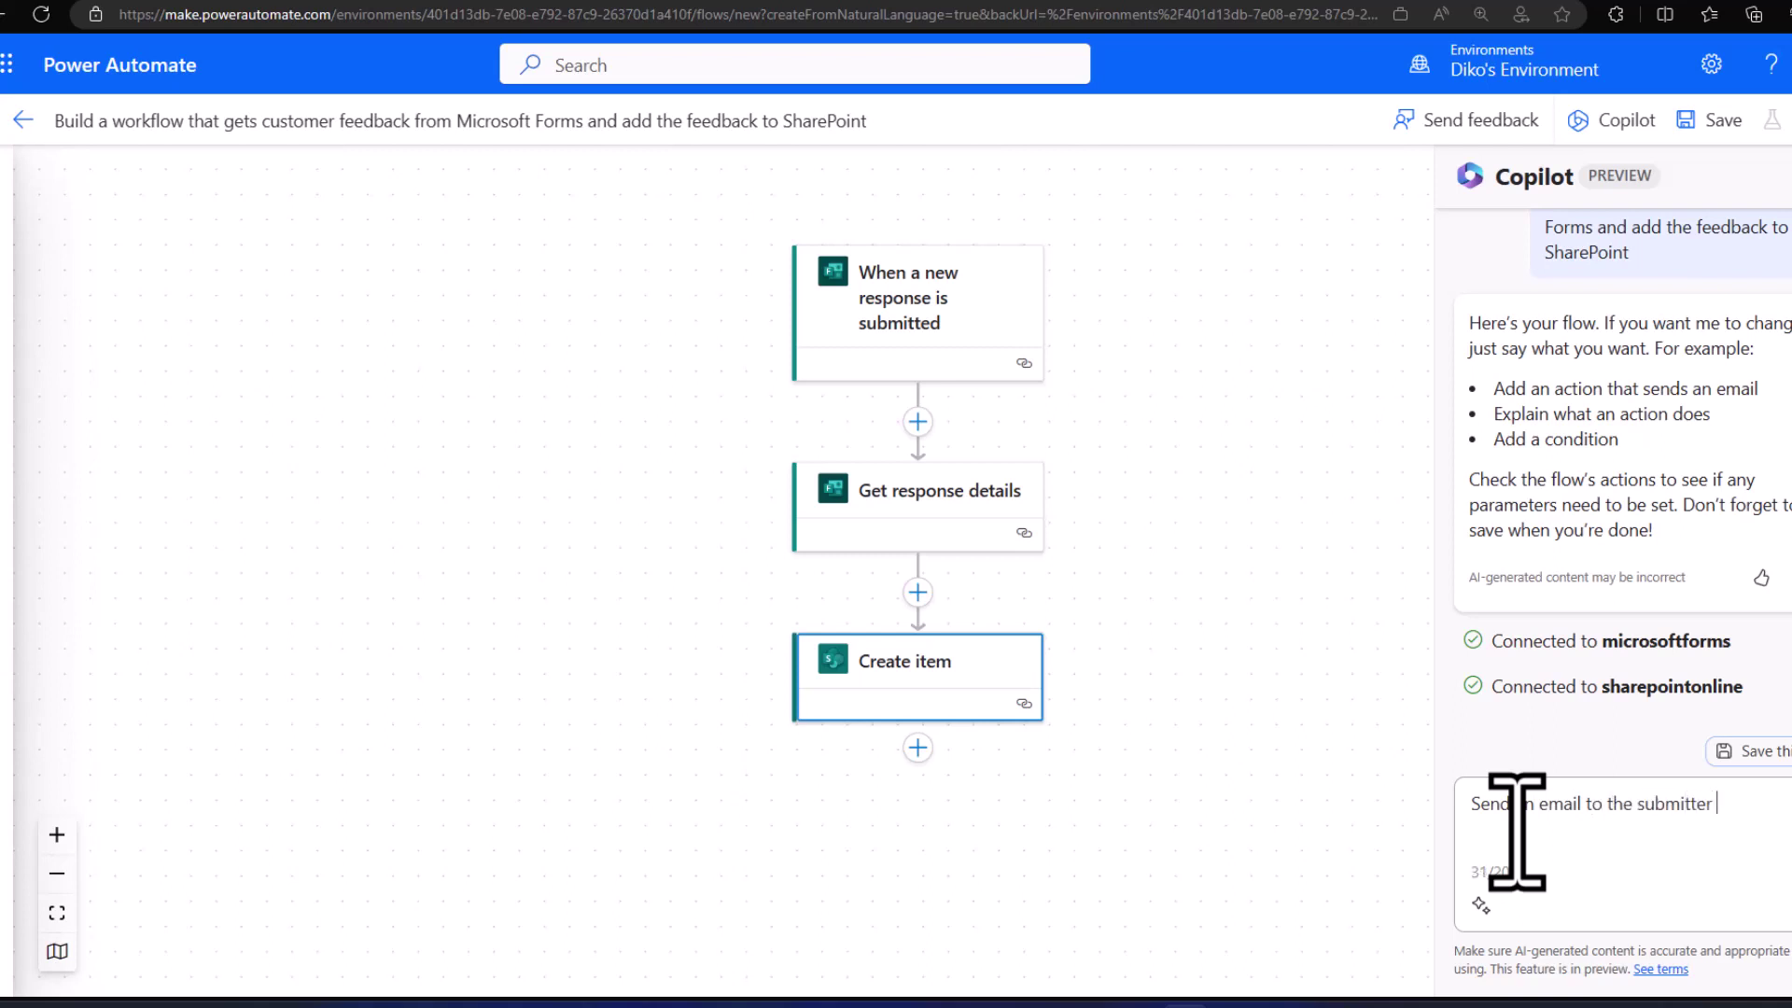
type(". Include ")
type("a ")
type("nk that ")
type("thanks the")
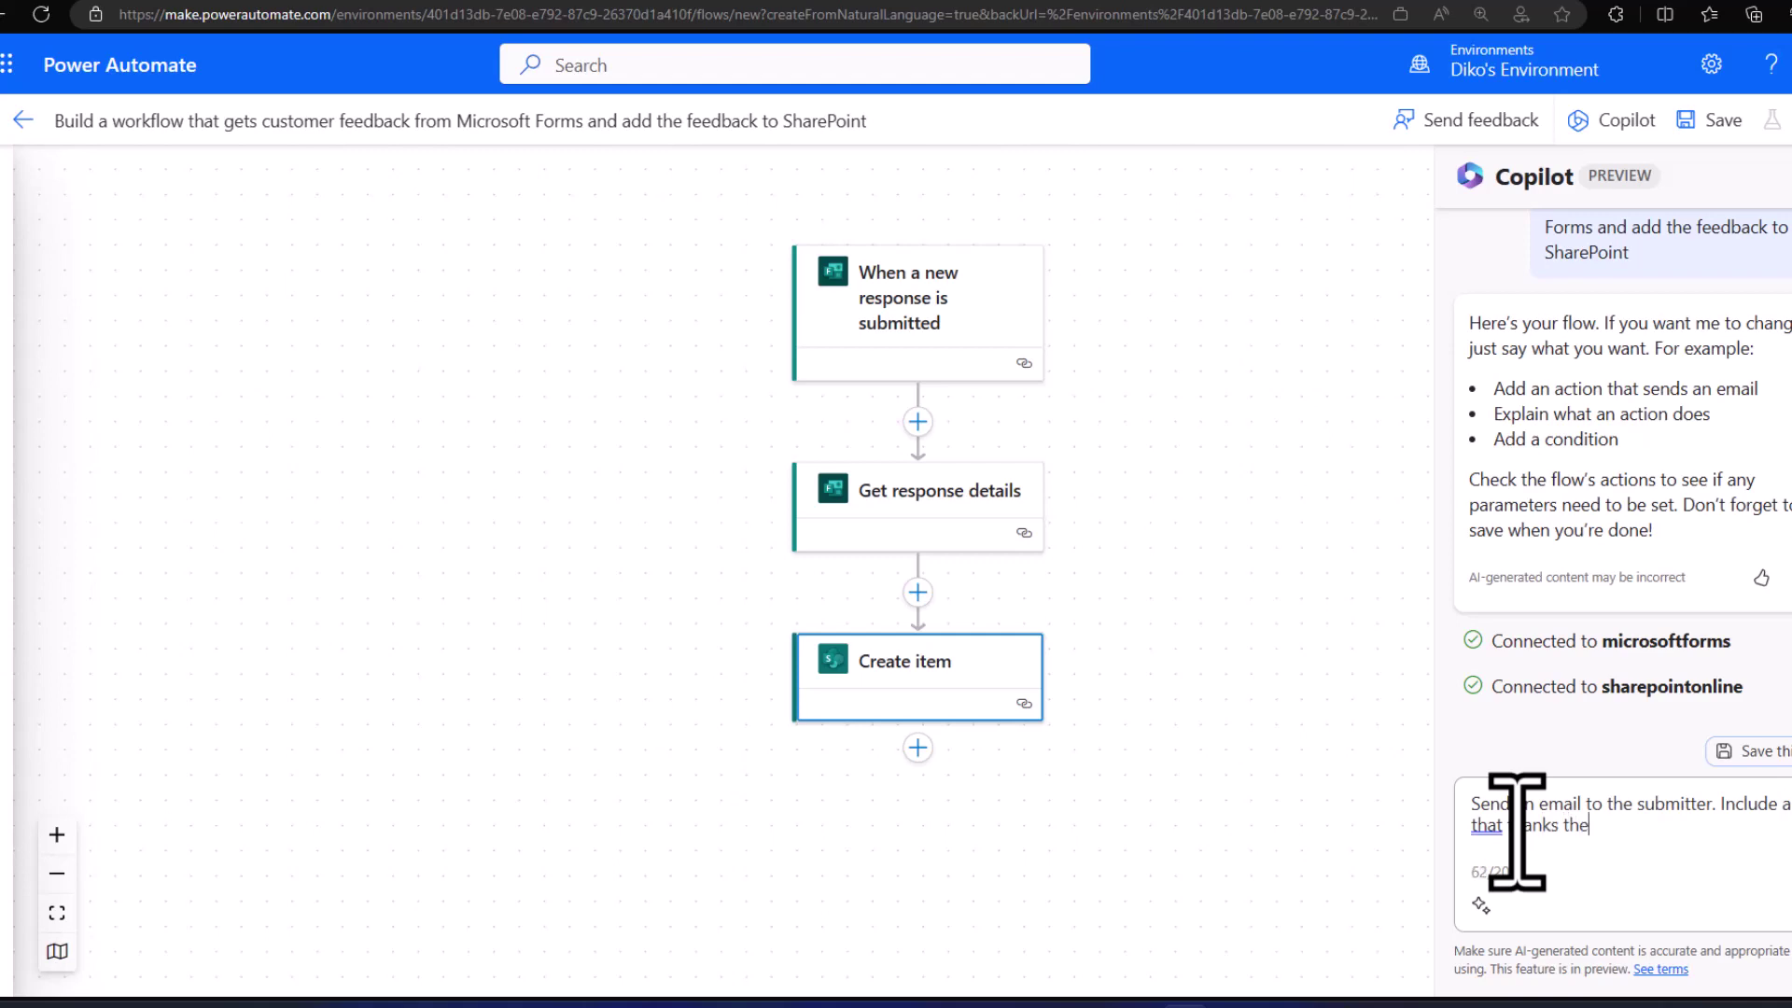
left_click(767, 2)
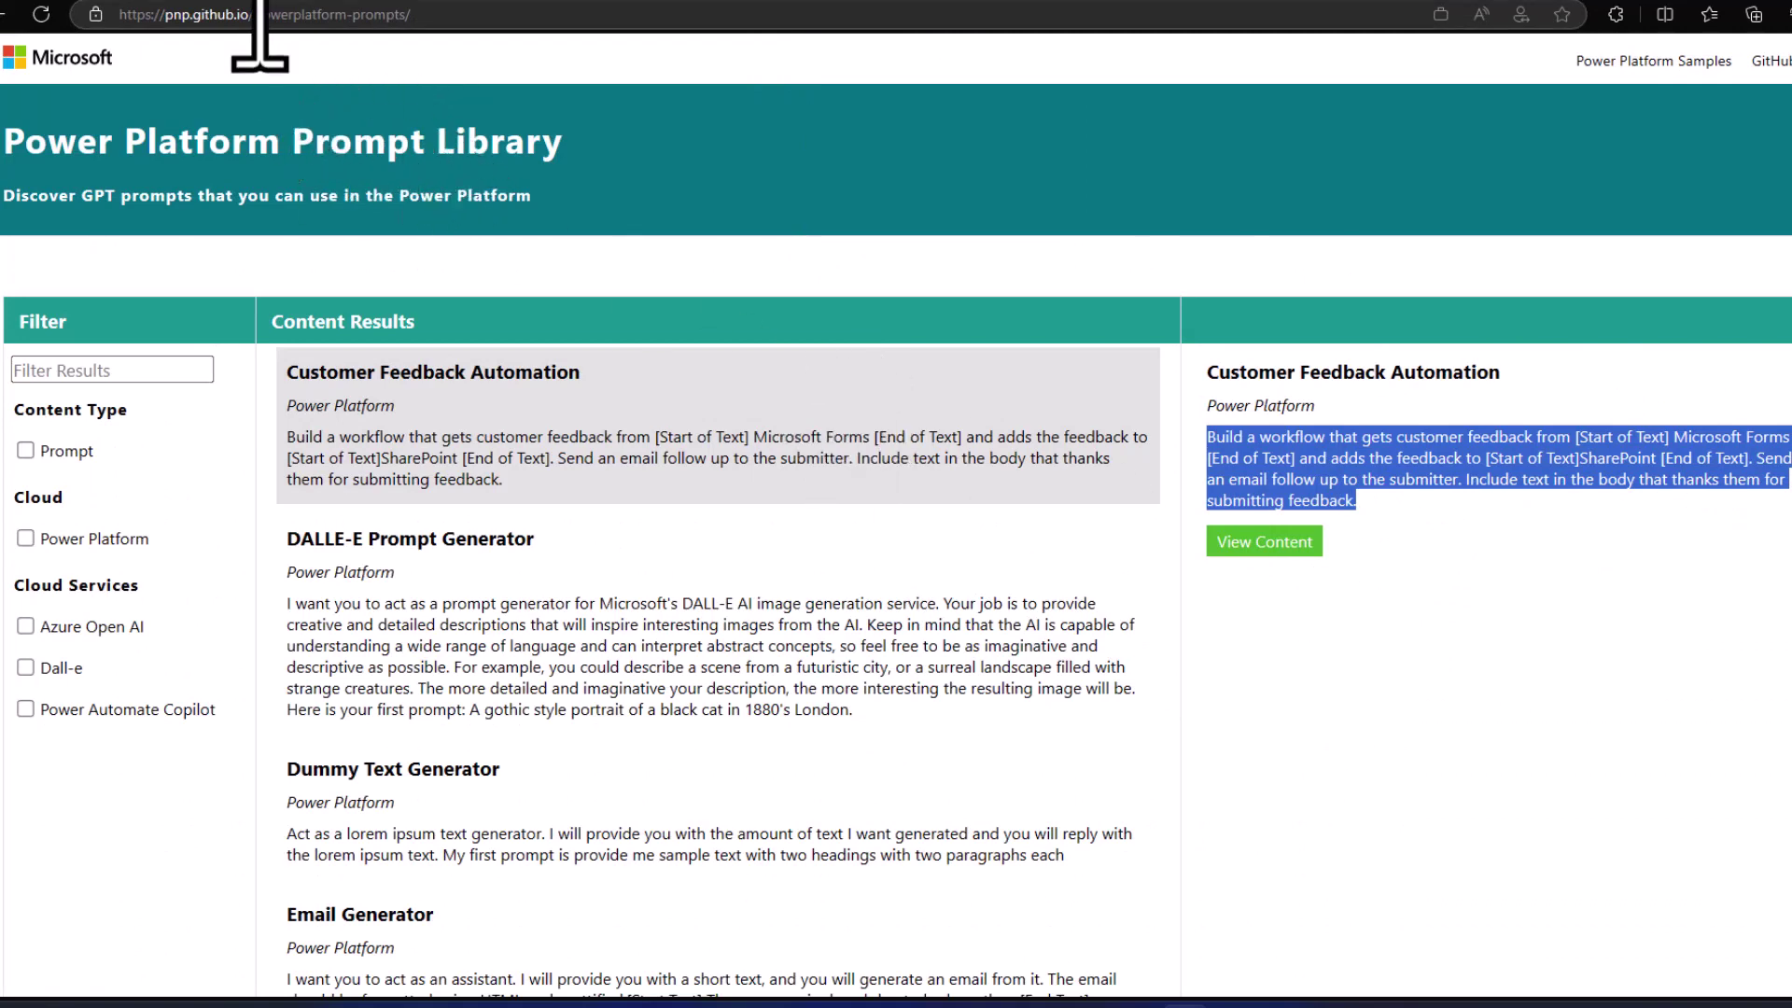
left_click(287, 3)
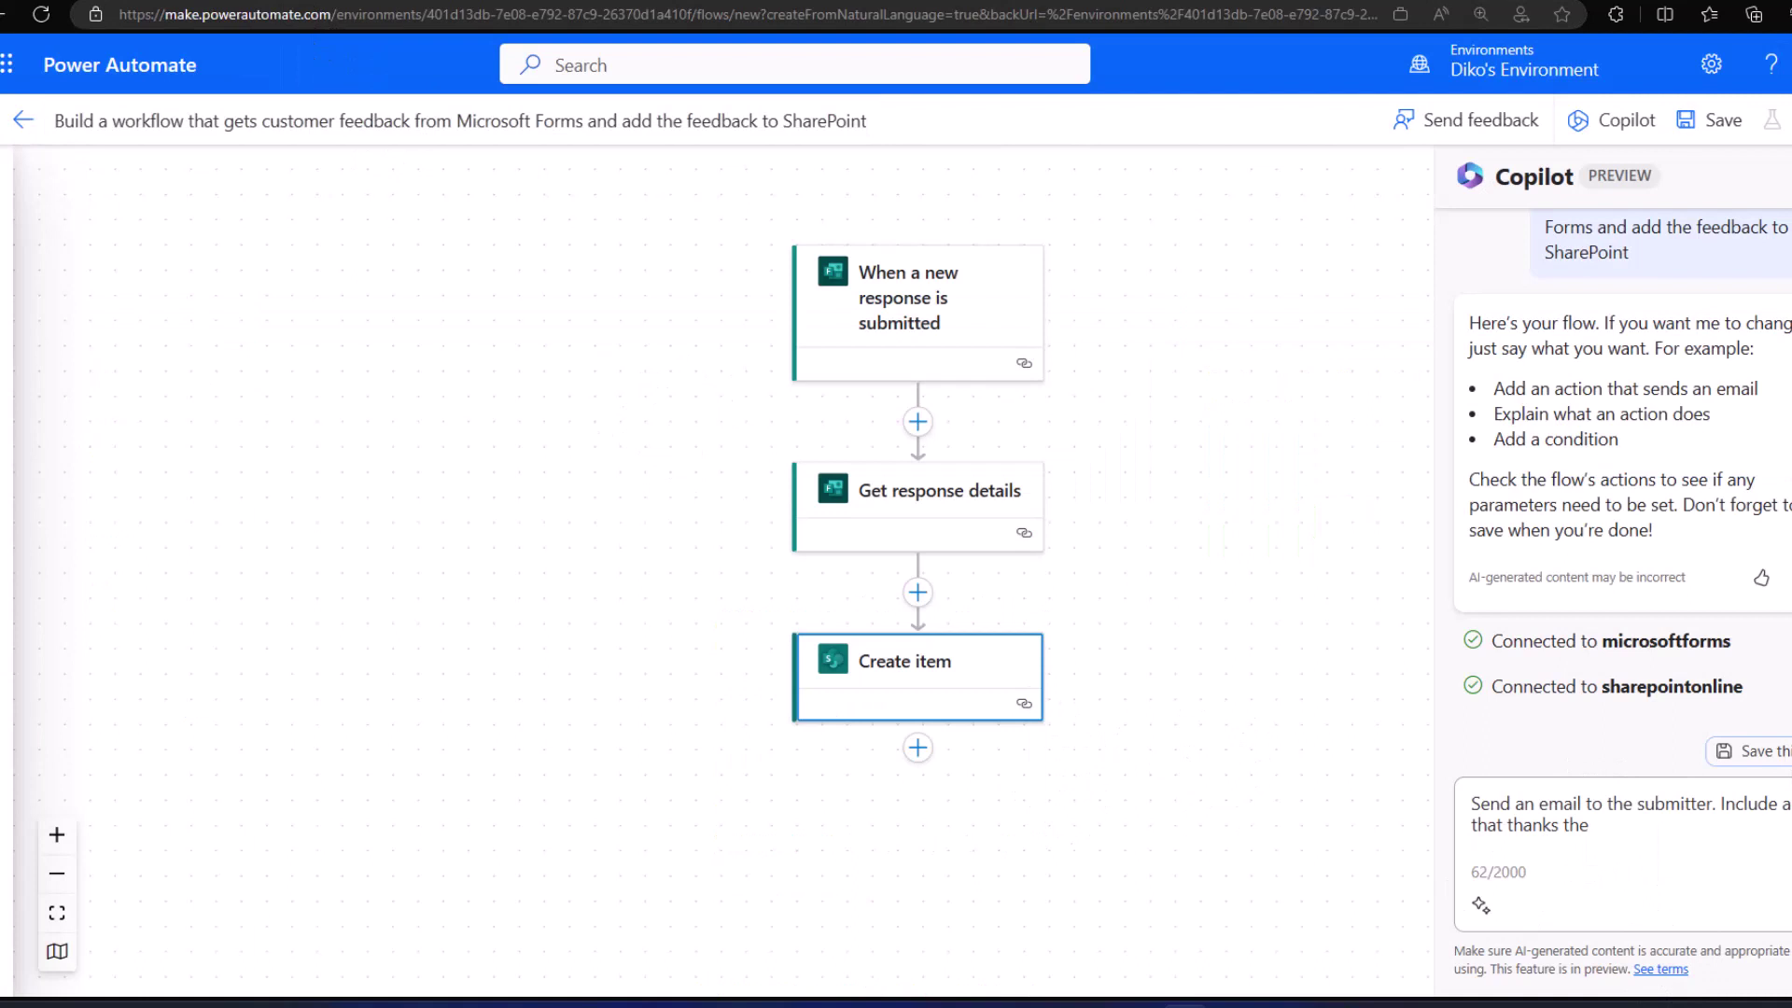
Step: Add 'in the body' and end the request with 'thanks them for submitting the feedback'
type("in the bo")
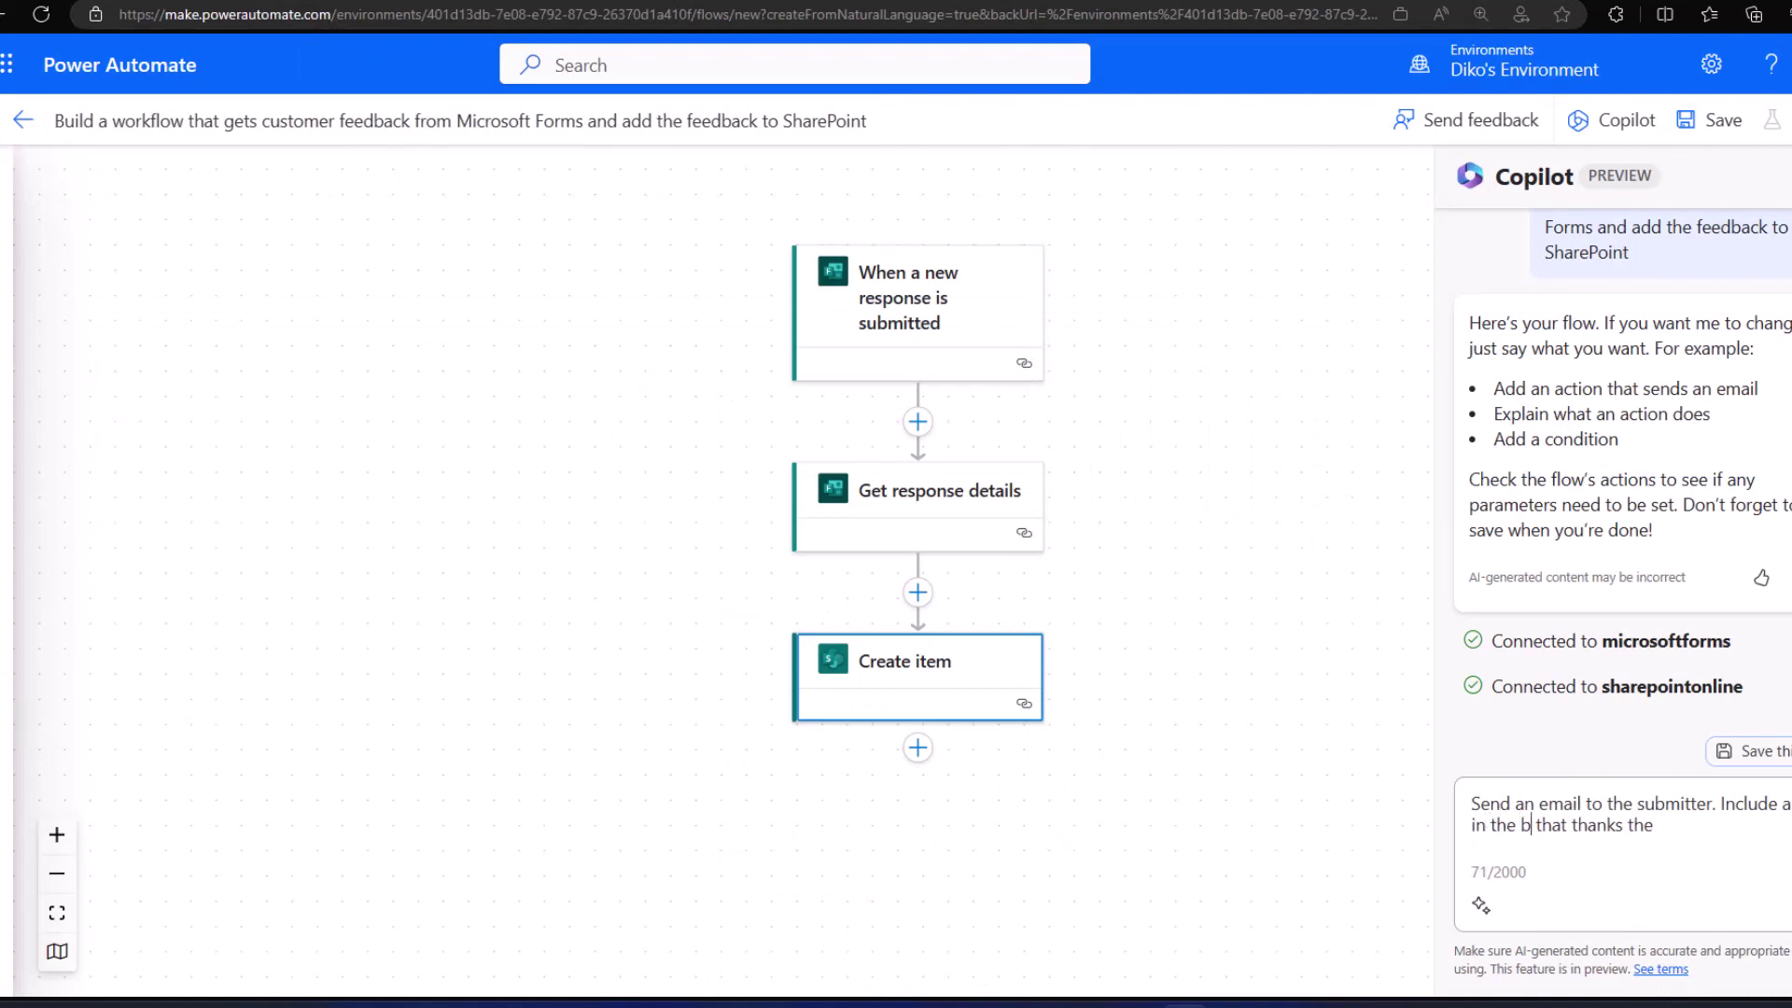
type("dy")
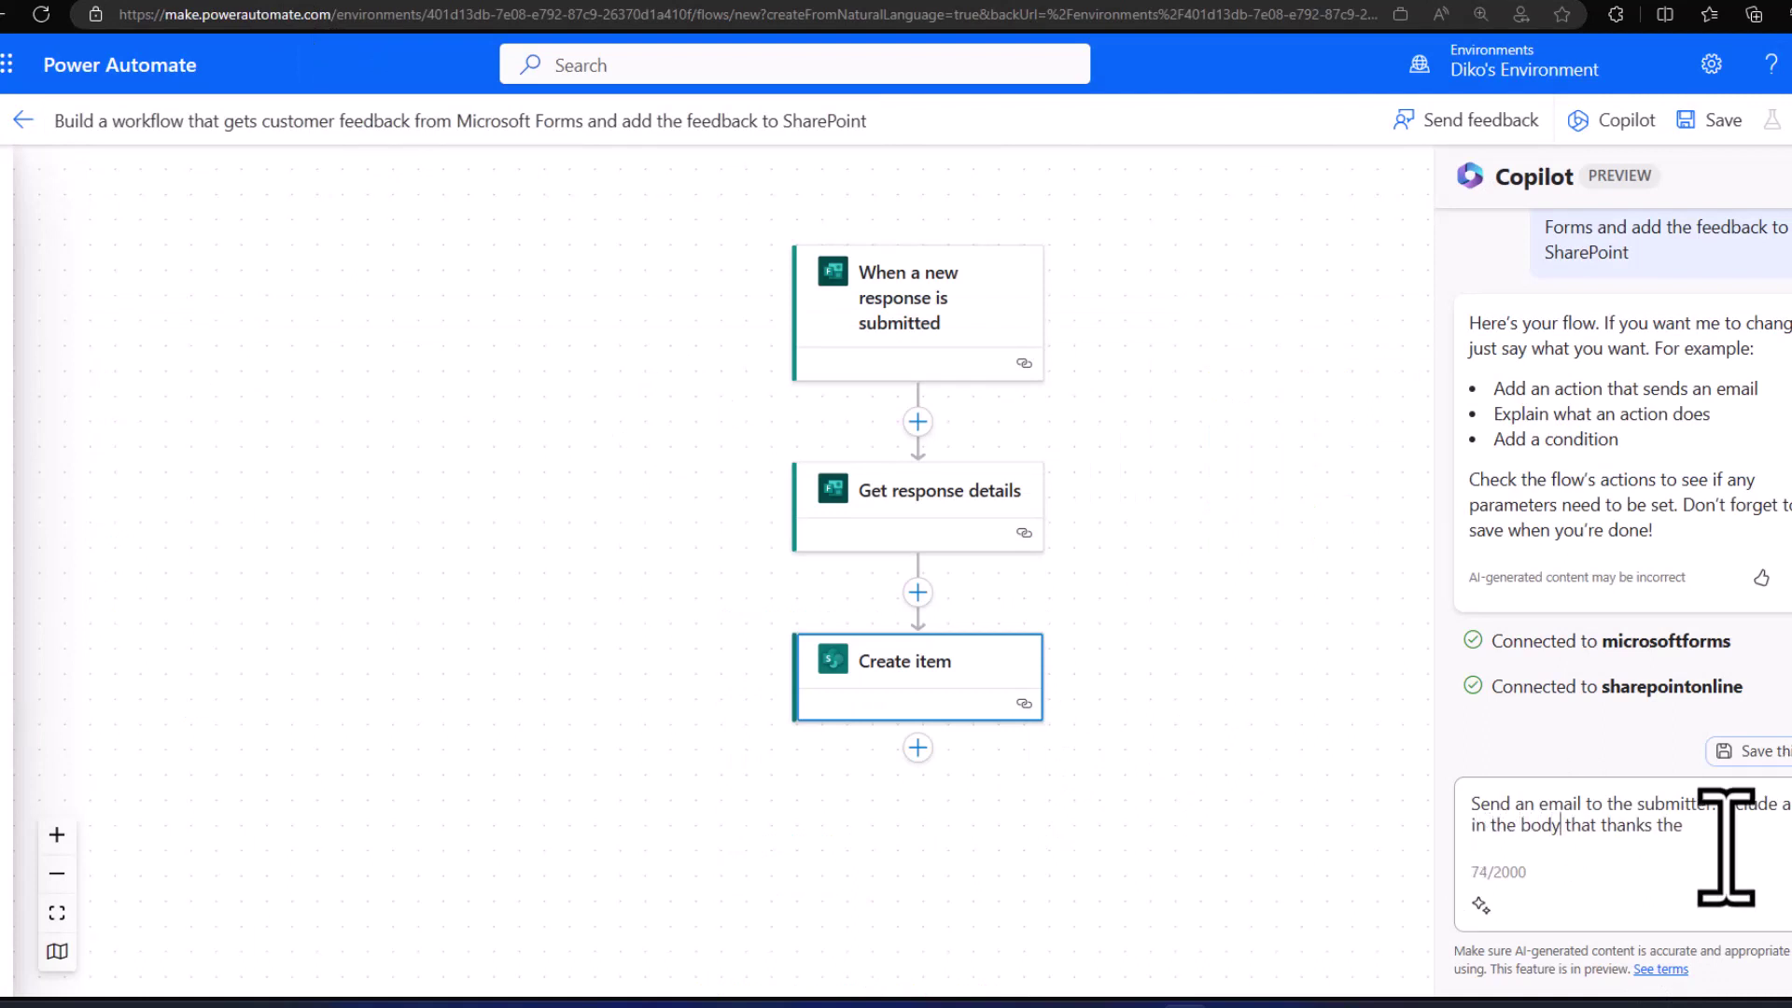
left_click(1698, 831)
type("m for sub")
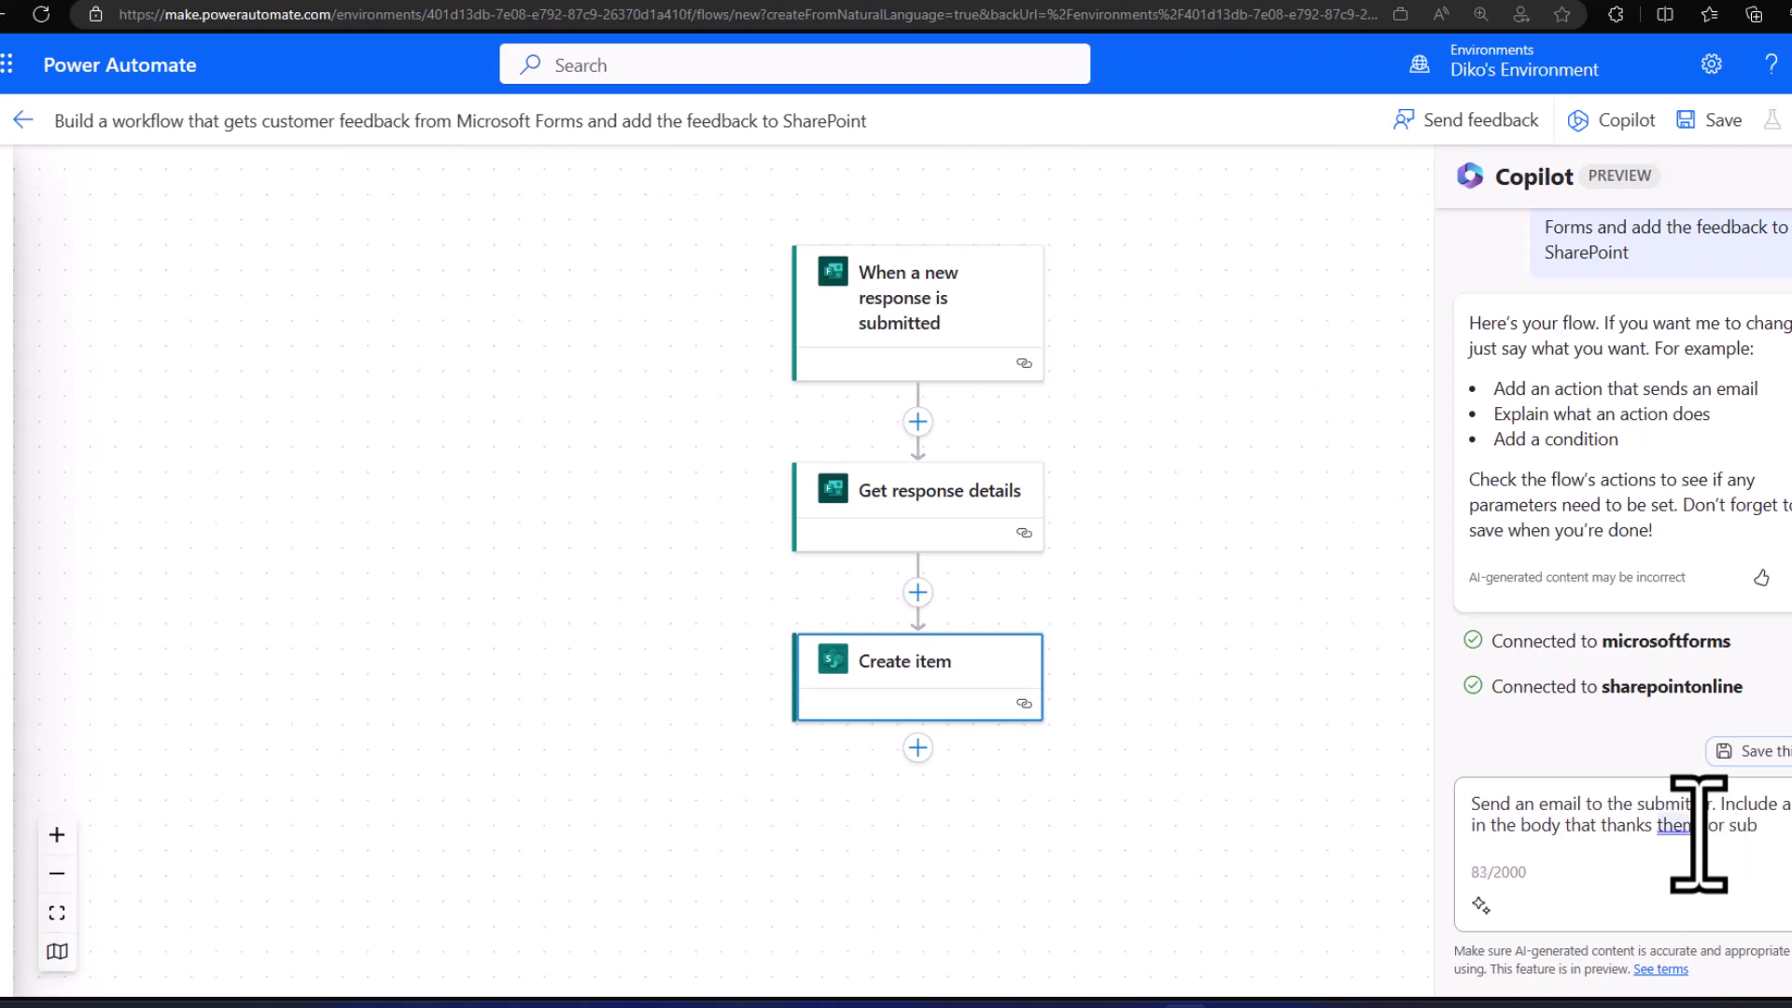
type("mitting the fee")
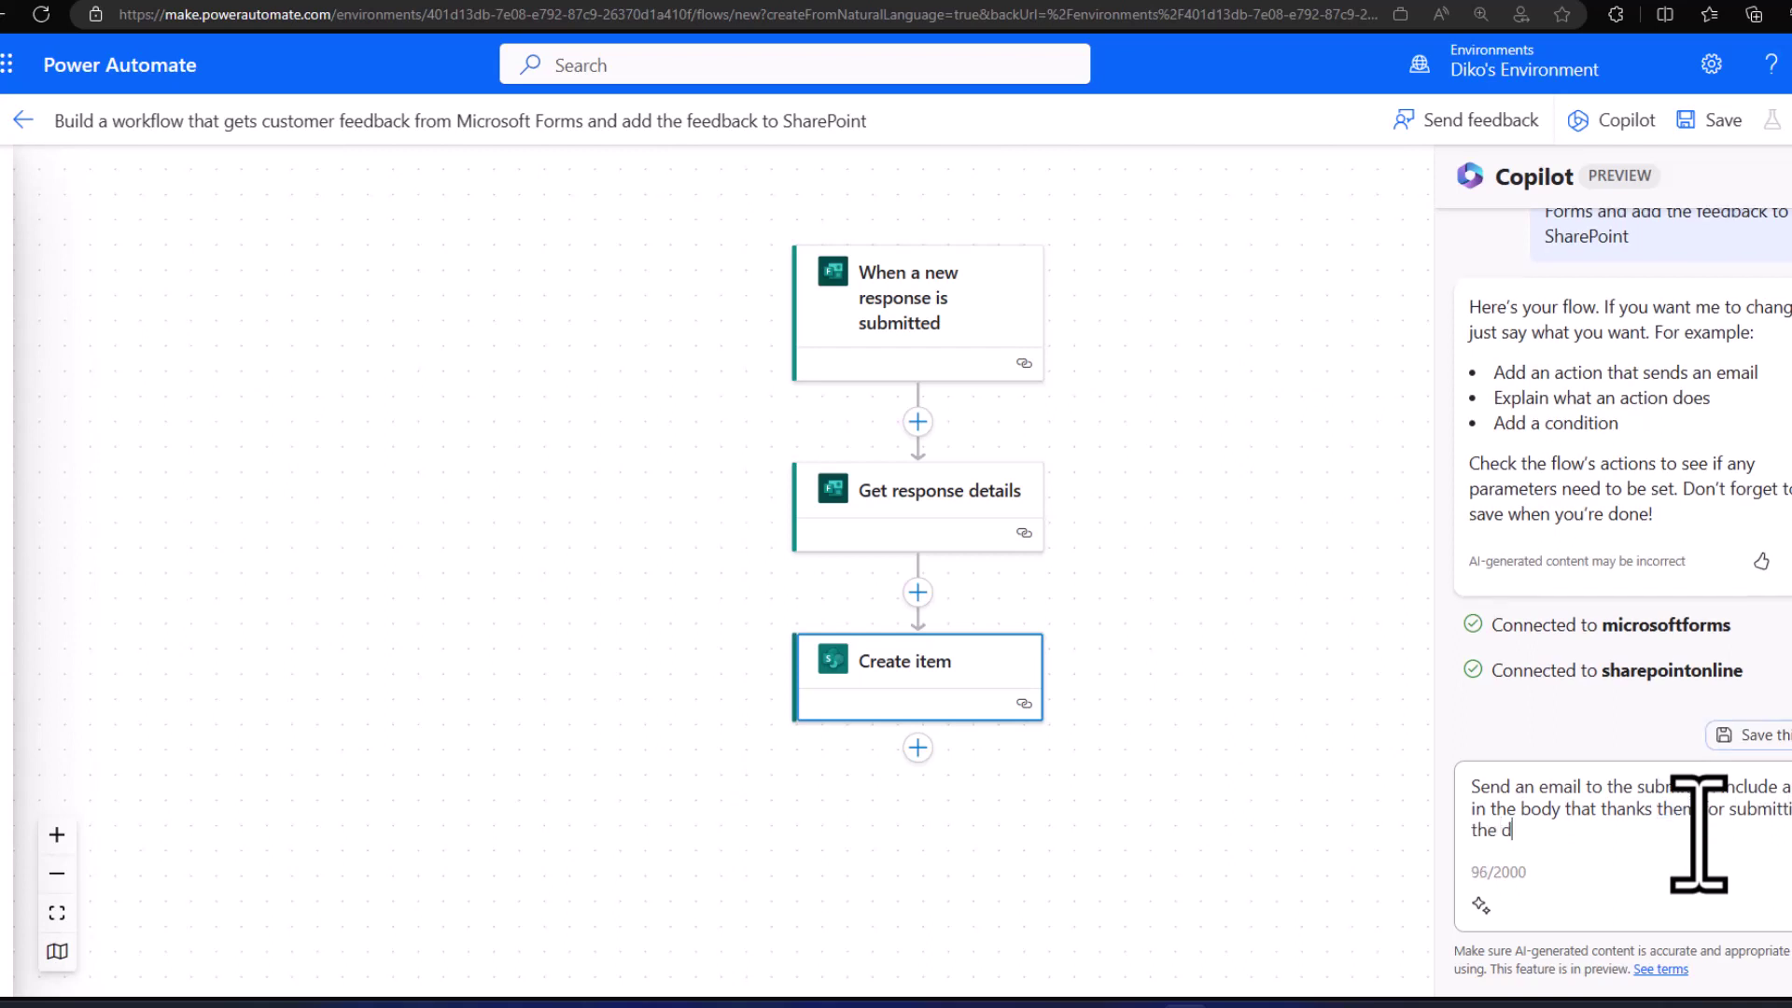
type("dback")
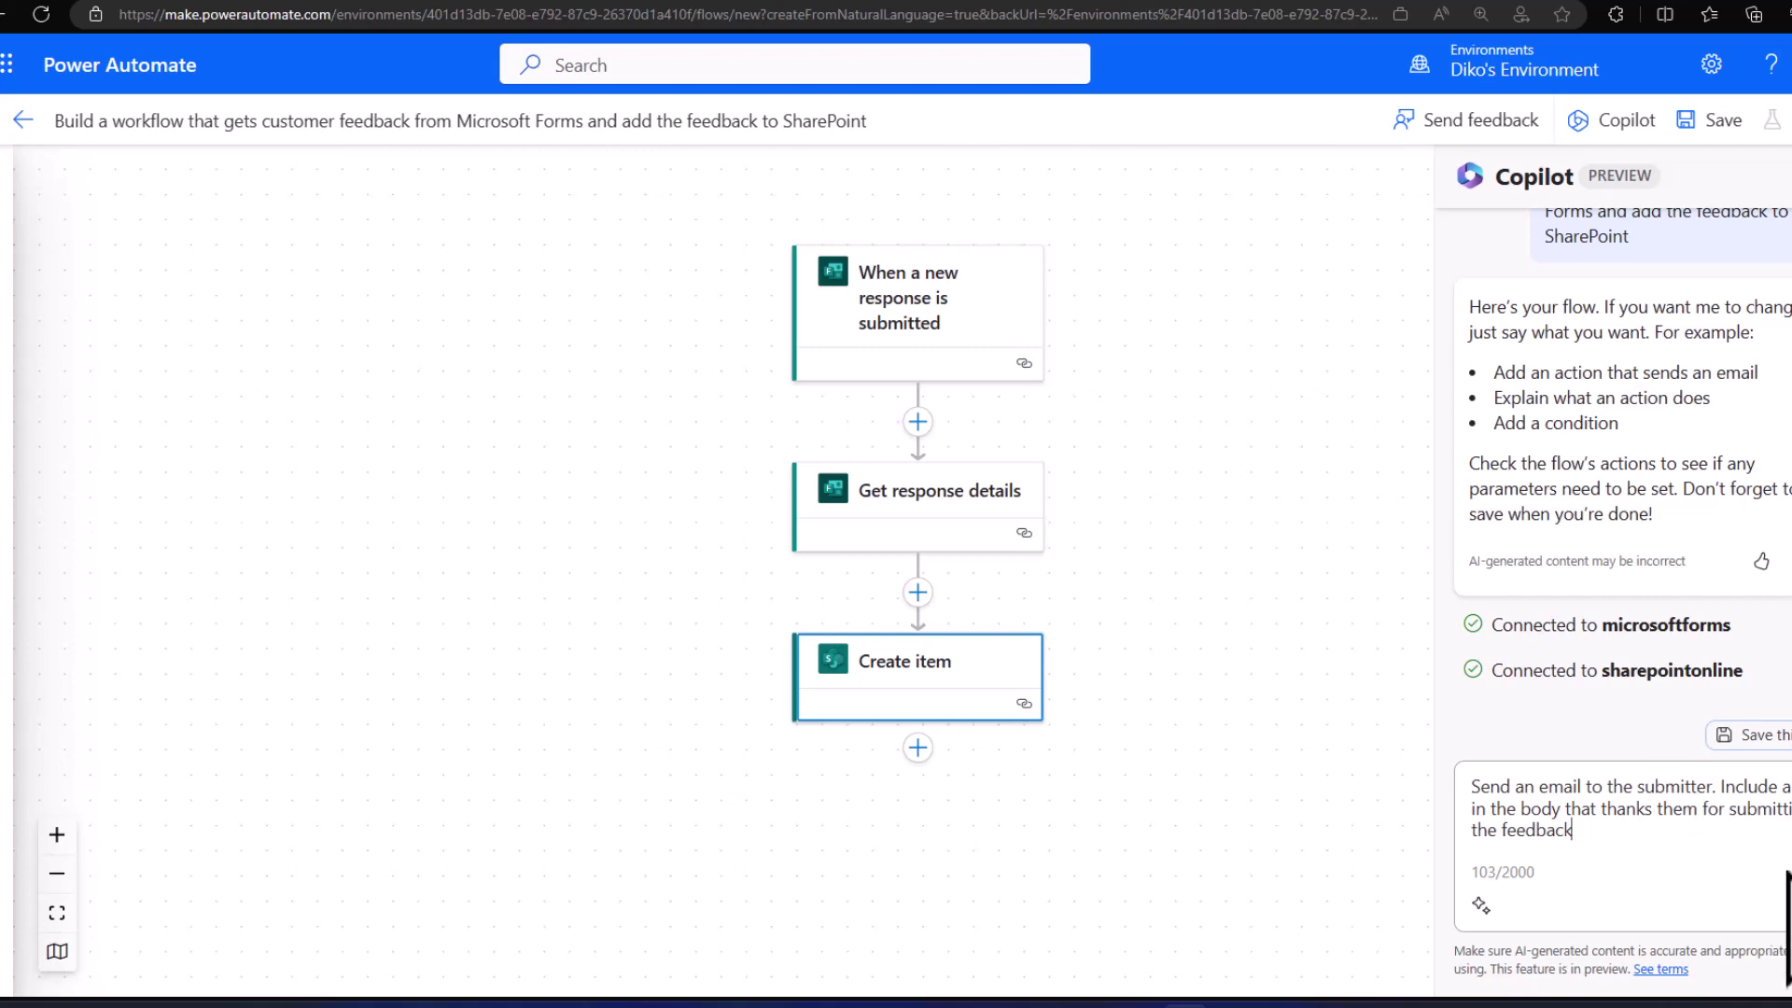
Step: Send the request so Copilot adds Get submitter email and Send an email steps
left_click(1785, 903)
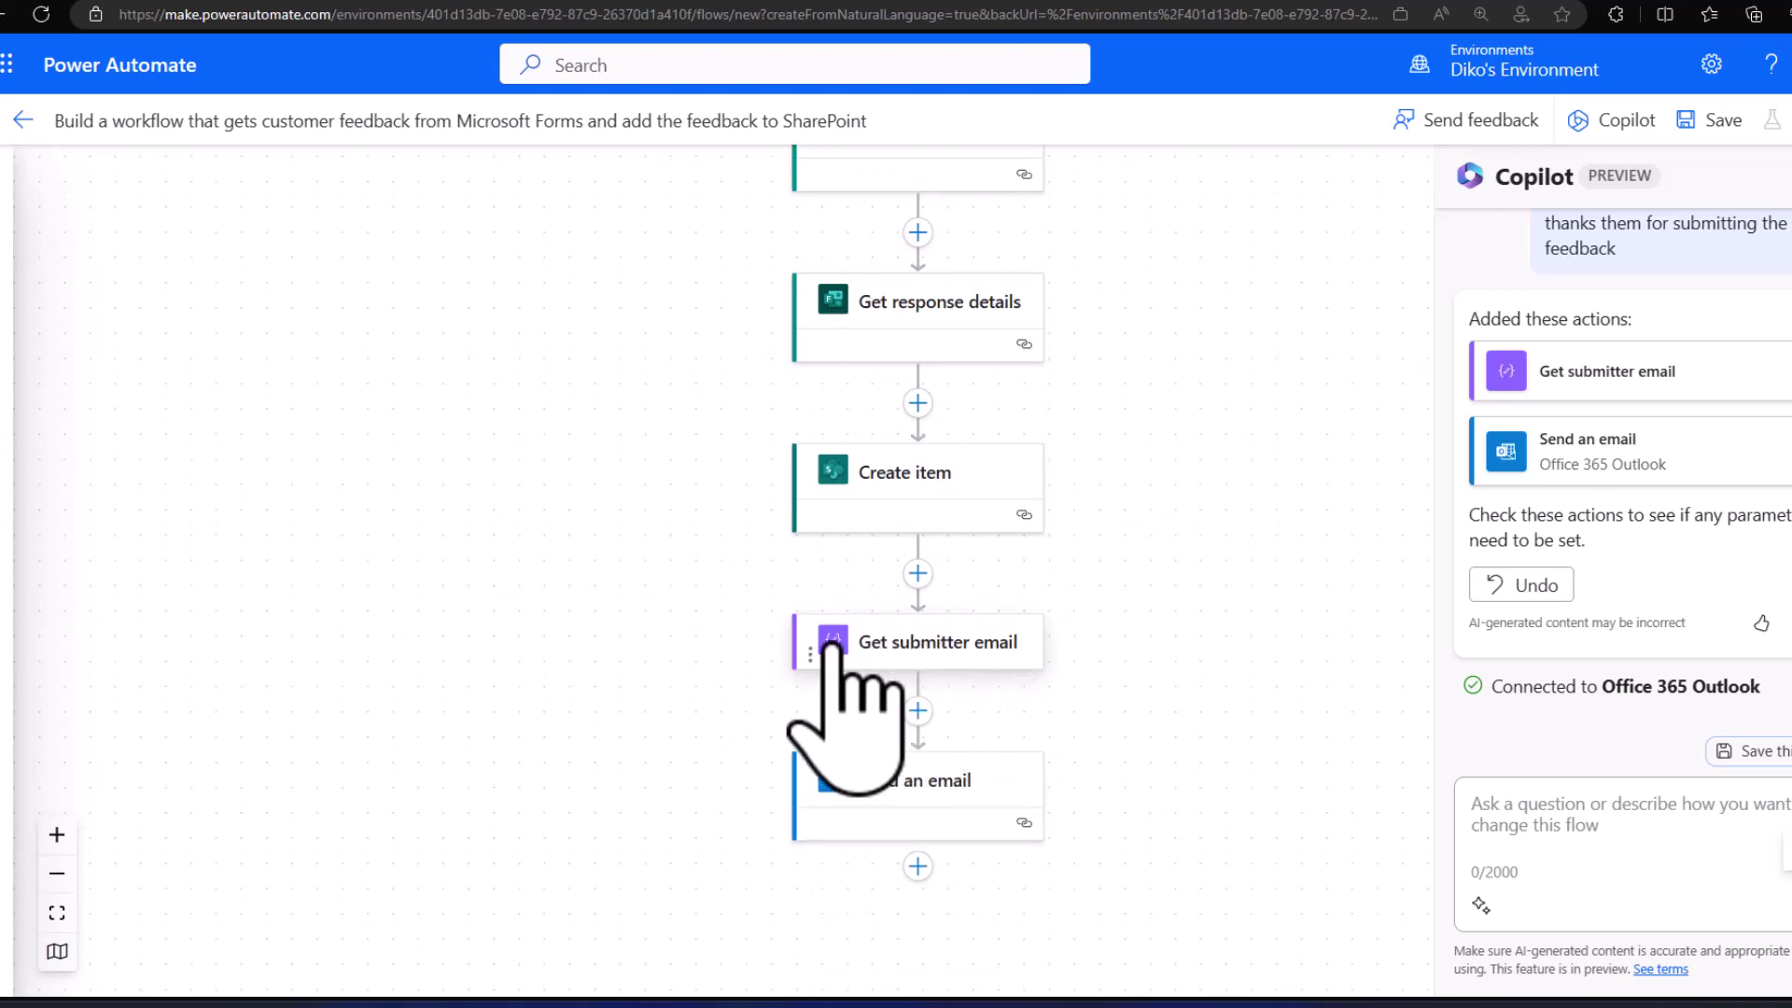
Step: Review the Get submitter email and Send an email settings, highlighting the thank-you body text
left_click(919, 644)
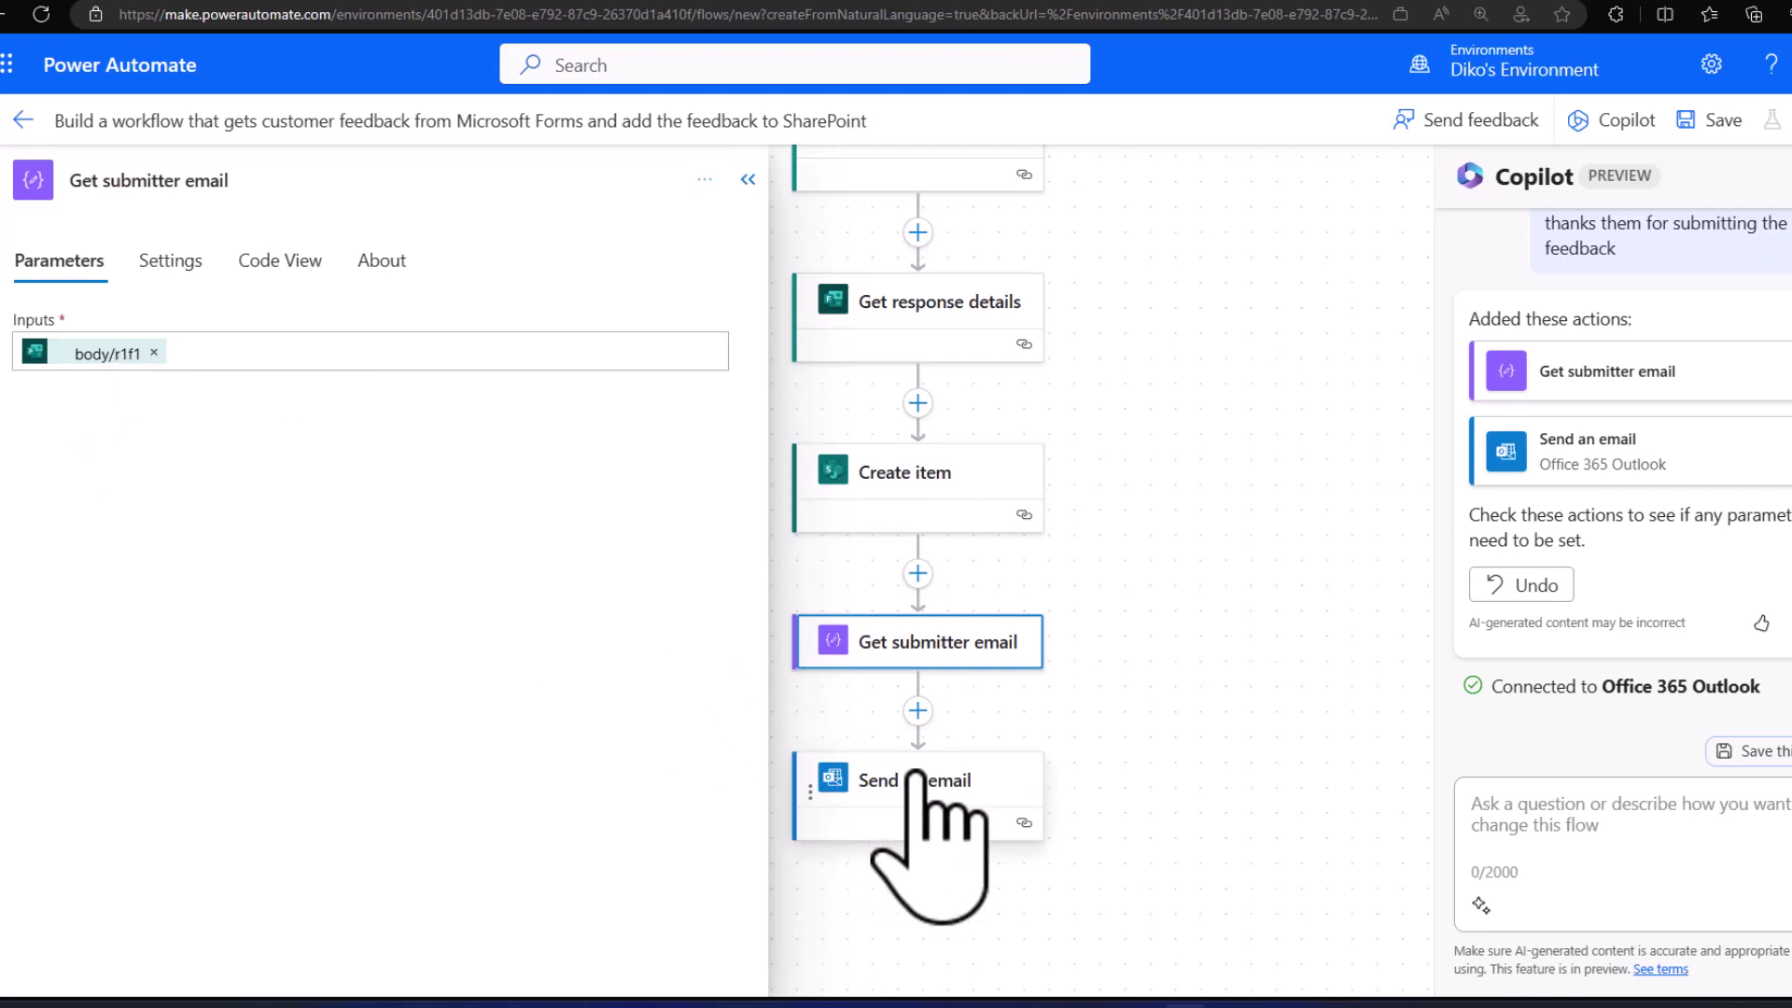
left_click(956, 770)
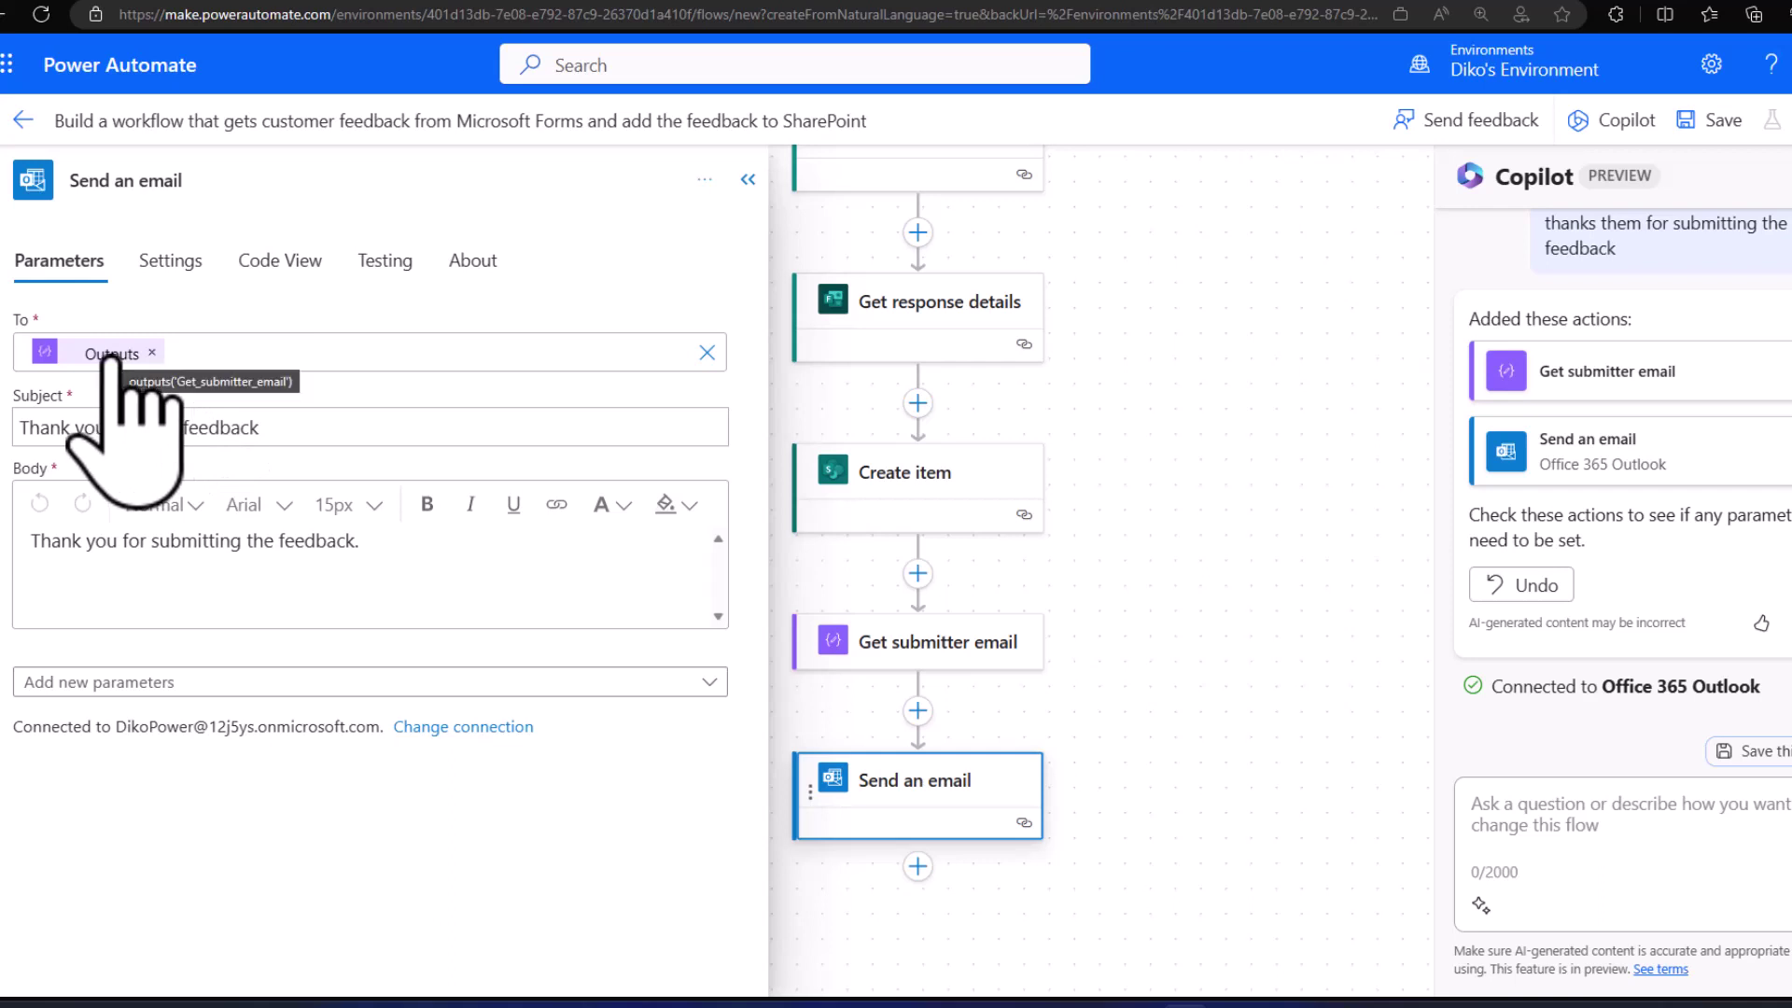
left_click_drag(360, 549, 9, 550)
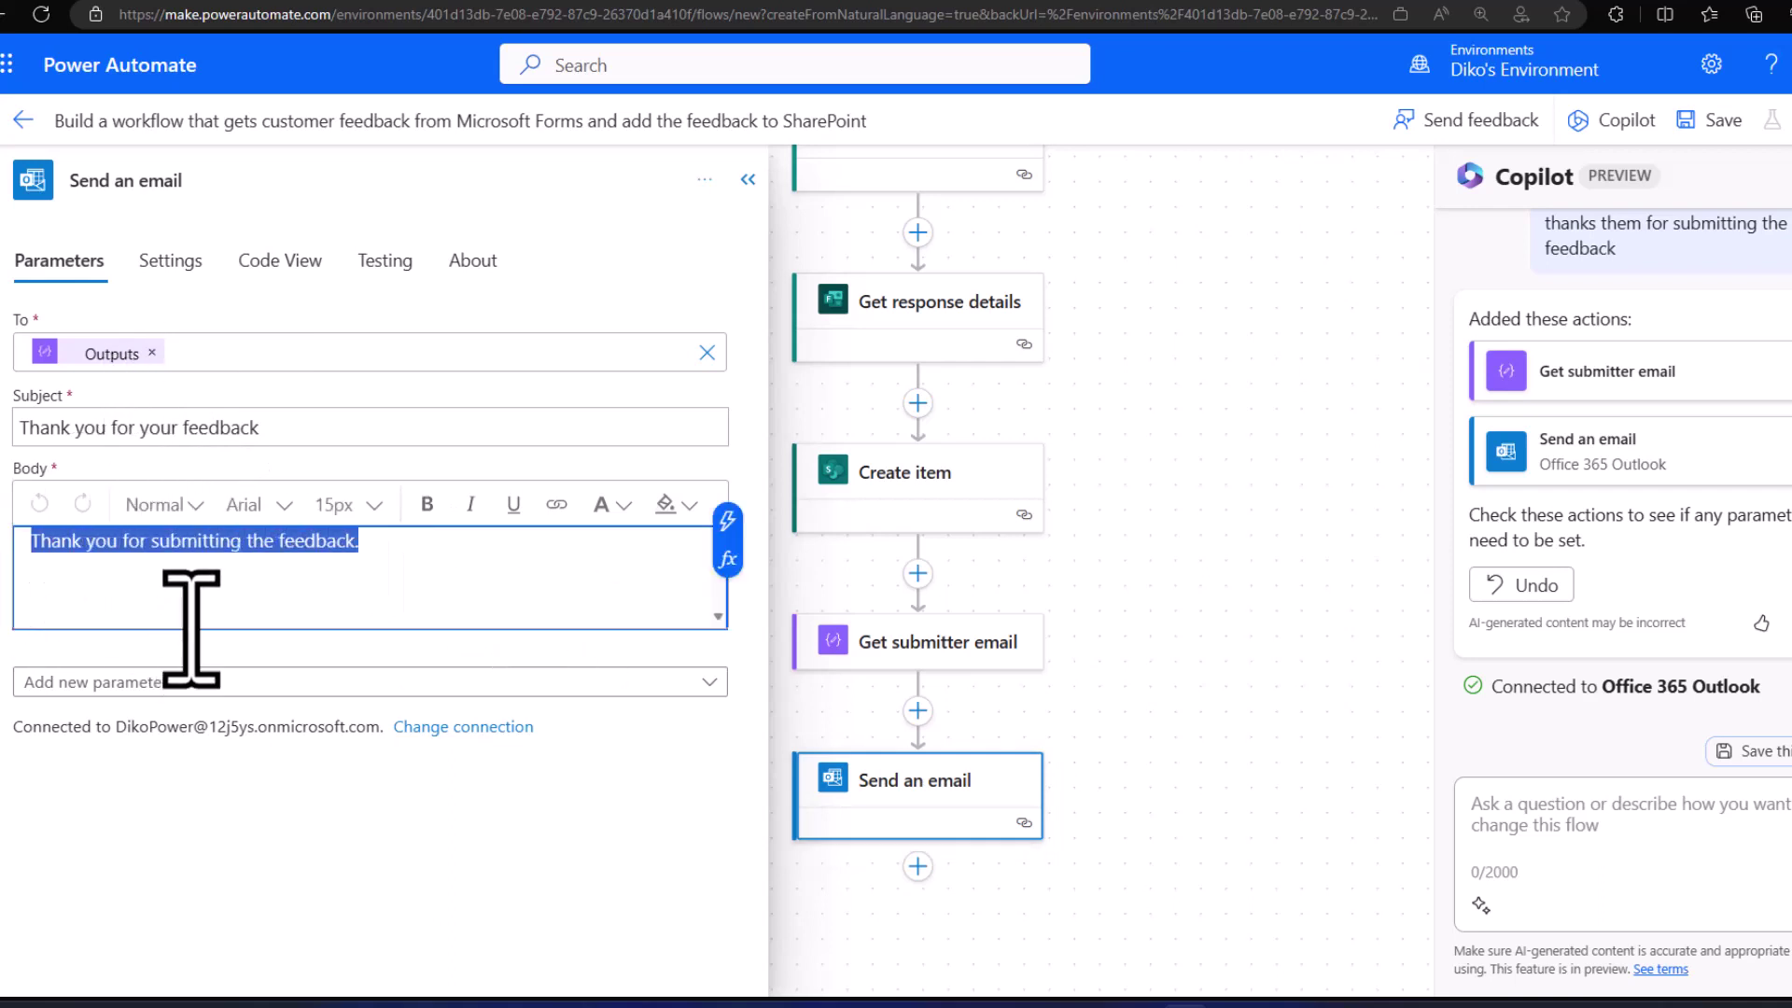